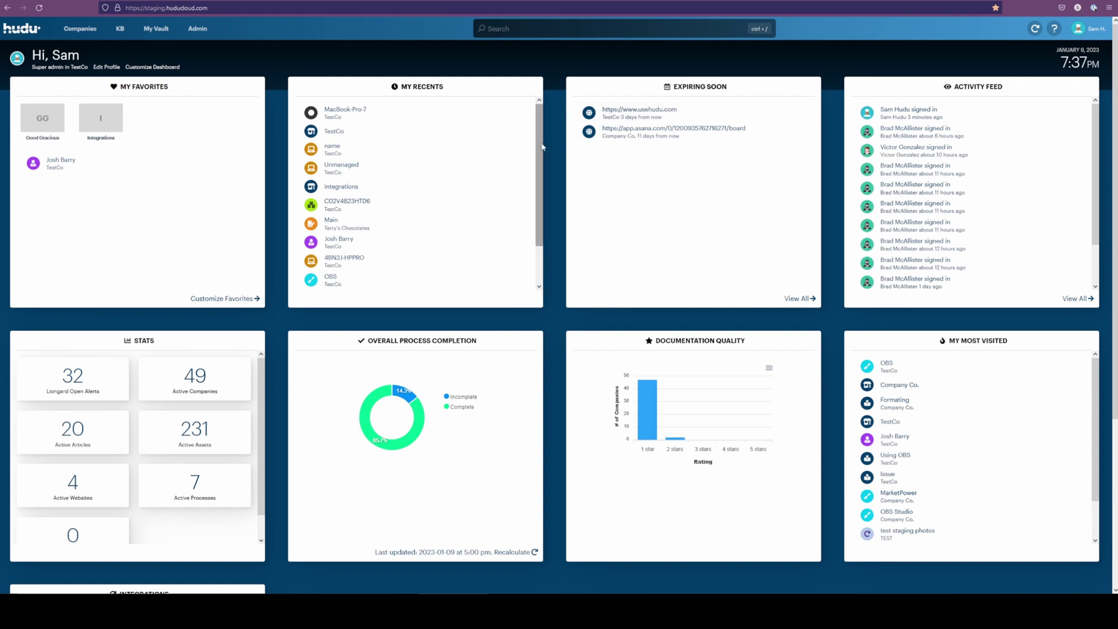
From Hudu's Admin area, pick the NinjaRMM tile under PSA and RMM integrations
left_click(198, 29)
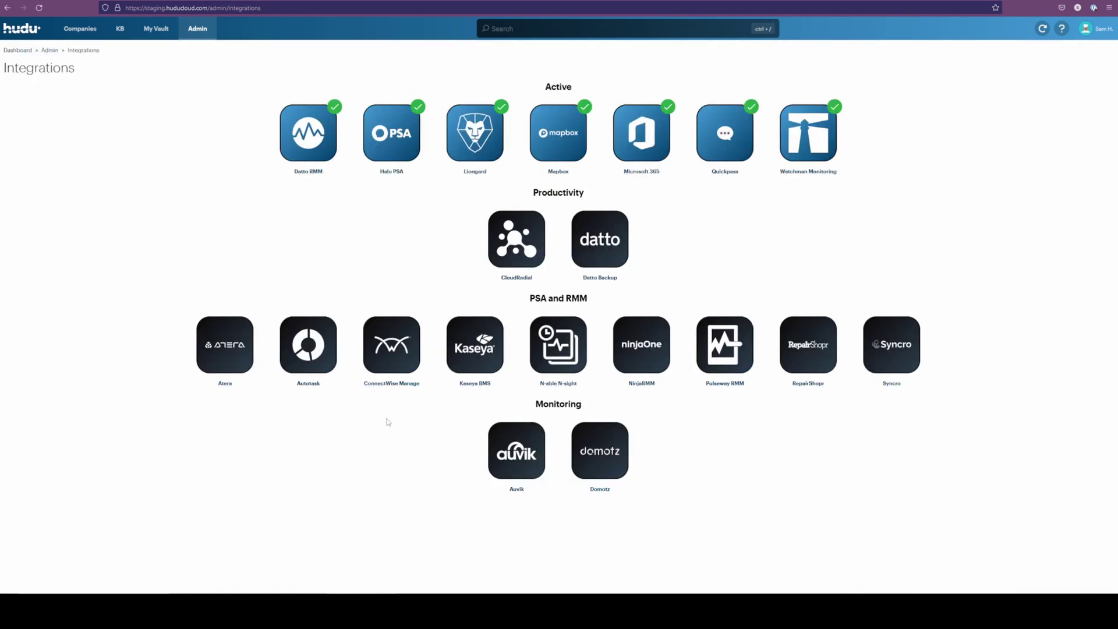
left_click(652, 345)
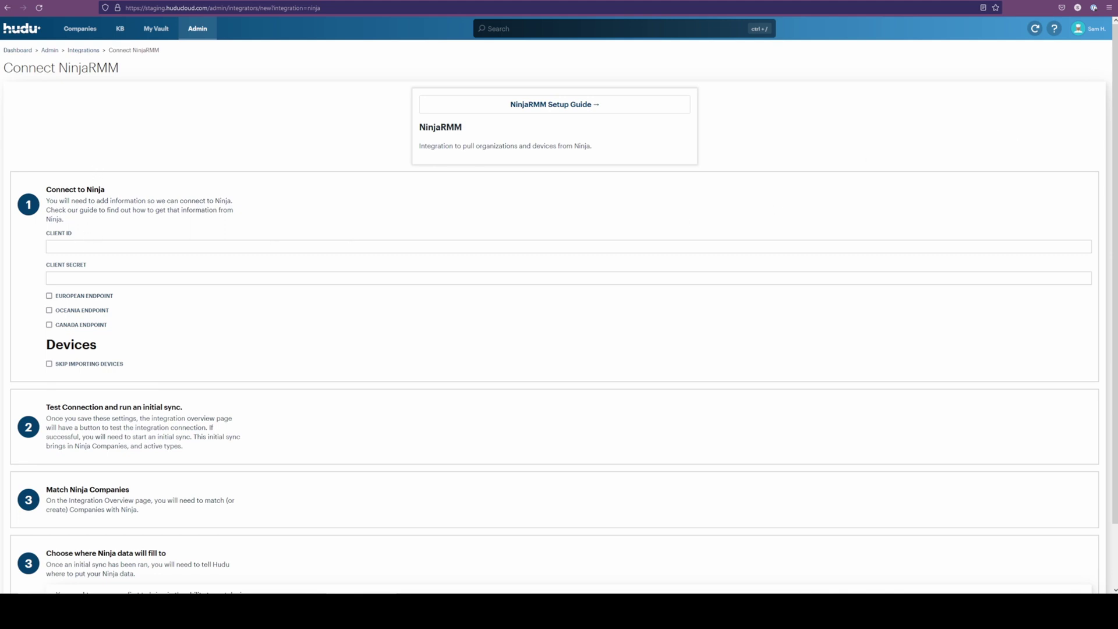
In NinjaRMM, go to Administration > Apps > API to see the Client App IDs
key("ctrl+Tab")
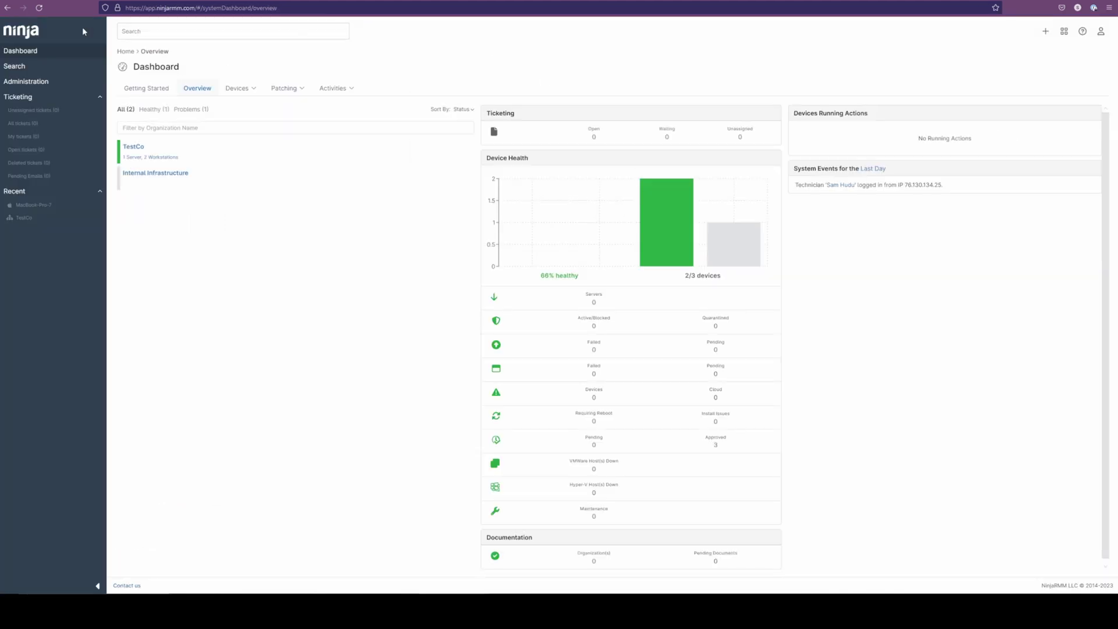
left_click(62, 84)
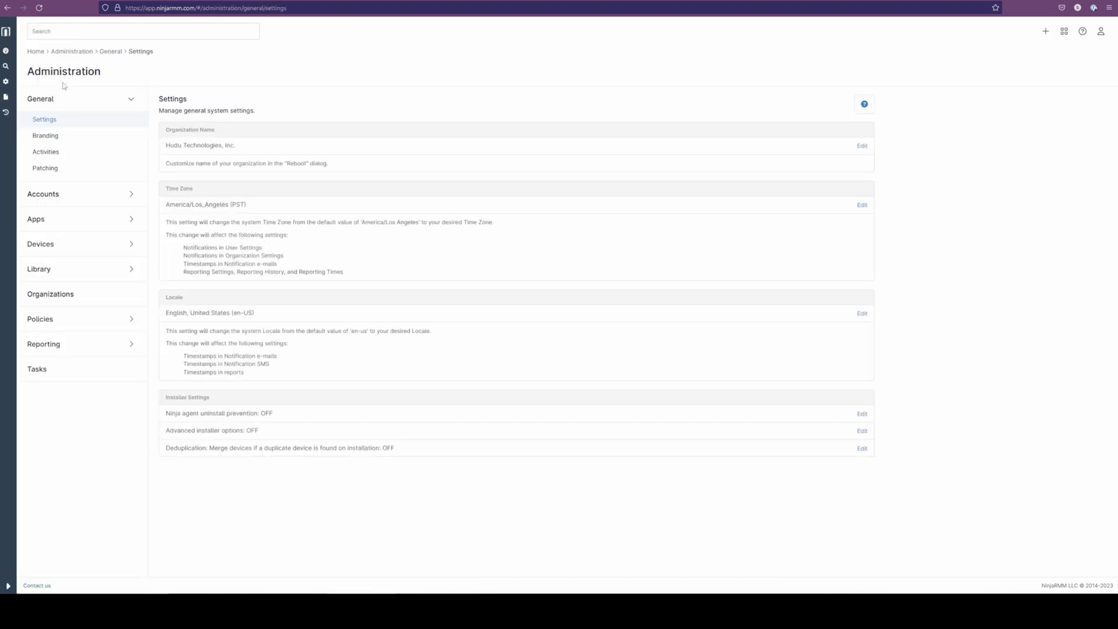
left_click(38, 220)
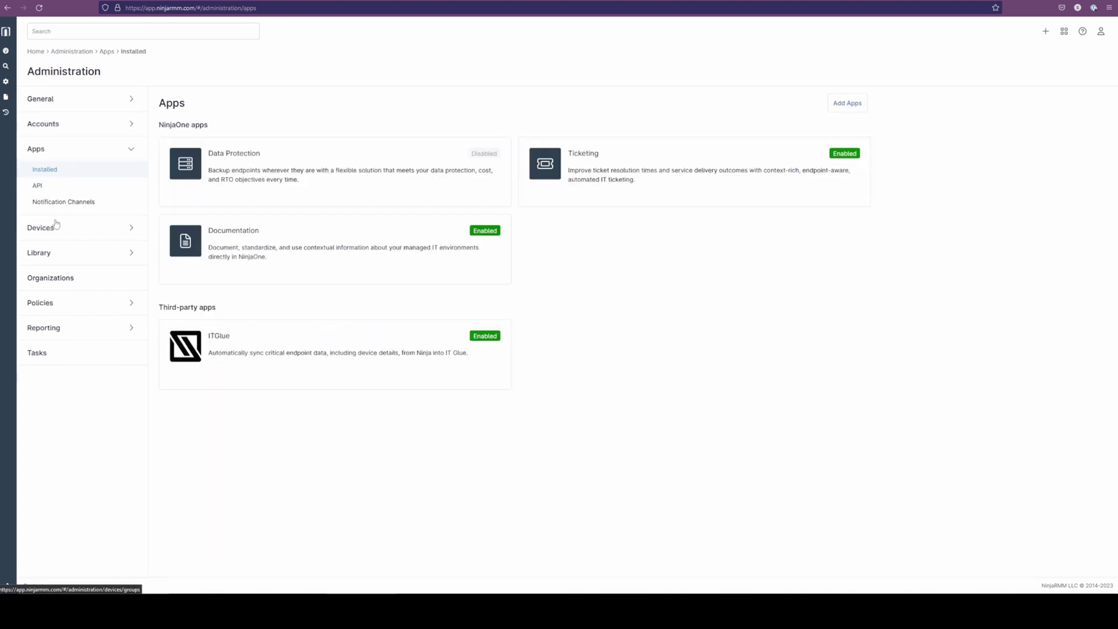
left_click(39, 187)
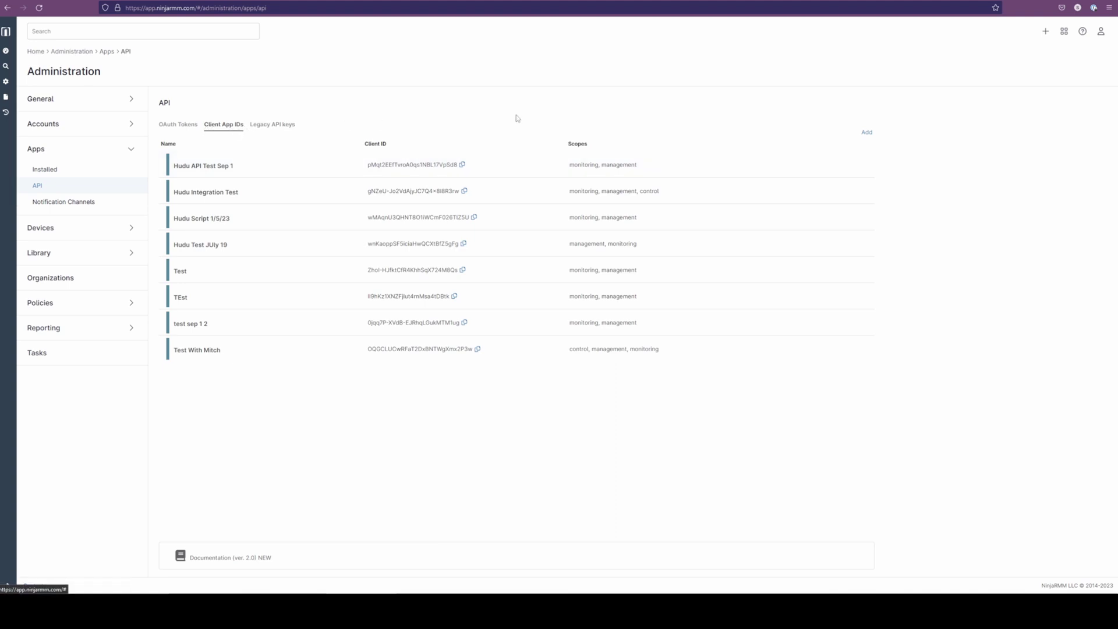
Add a new API Services (machine-to-machine) client app named Ninja Guide
left_click(867, 132)
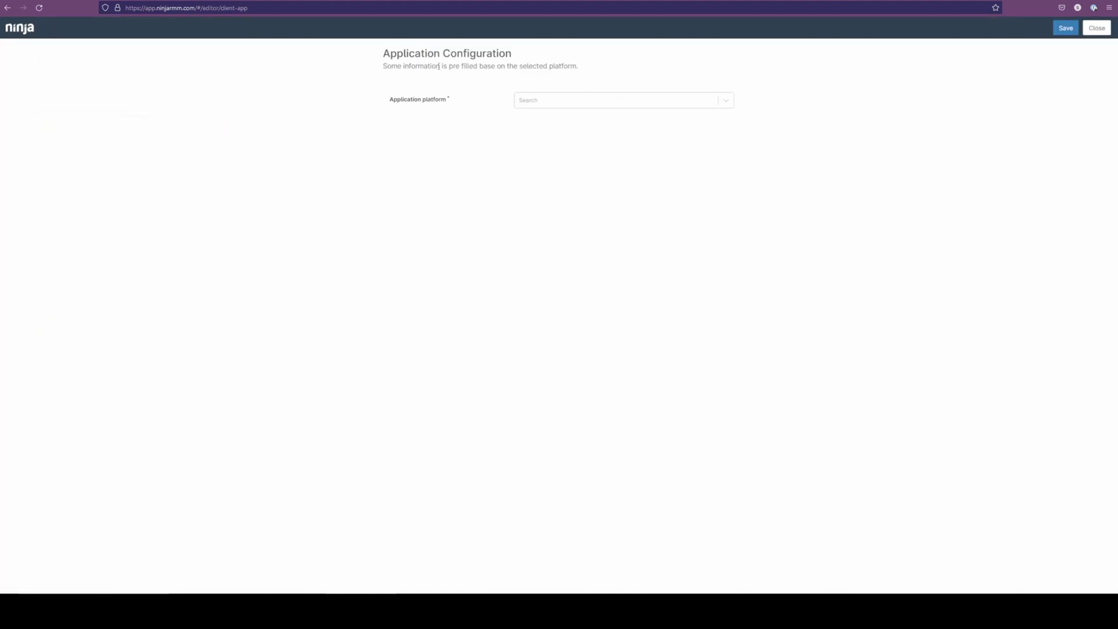
left_click(550, 99)
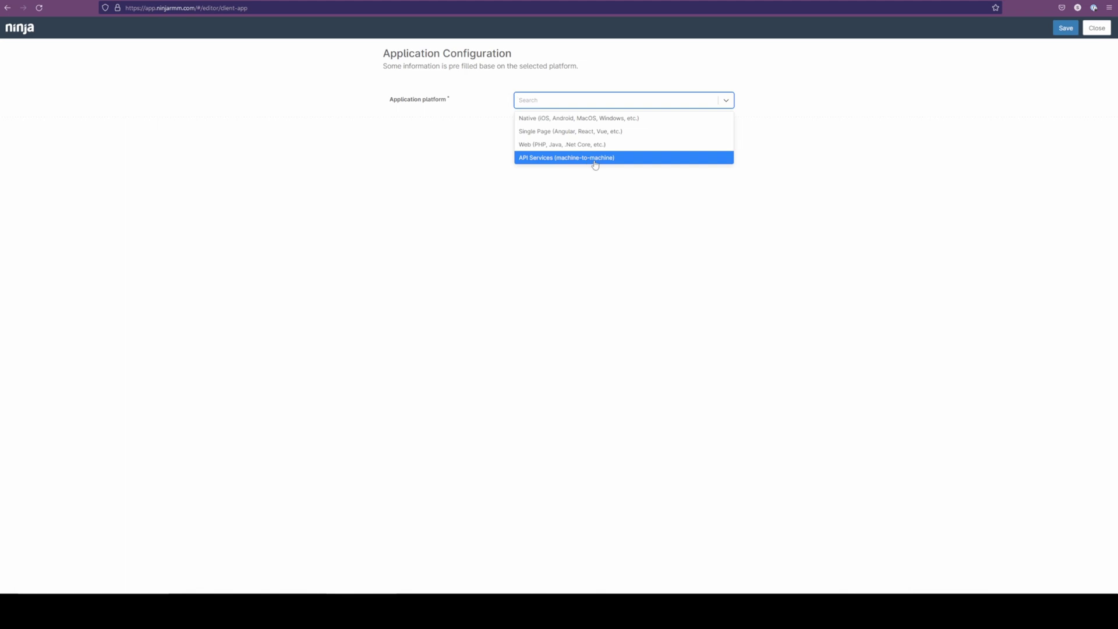
left_click(627, 159)
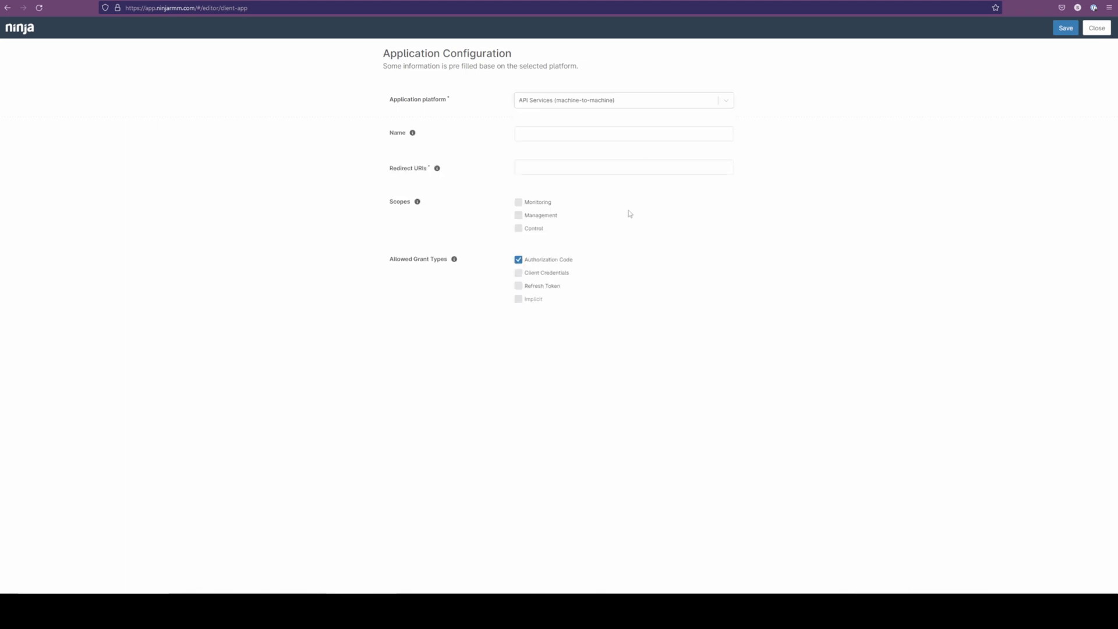
left_click(590, 134)
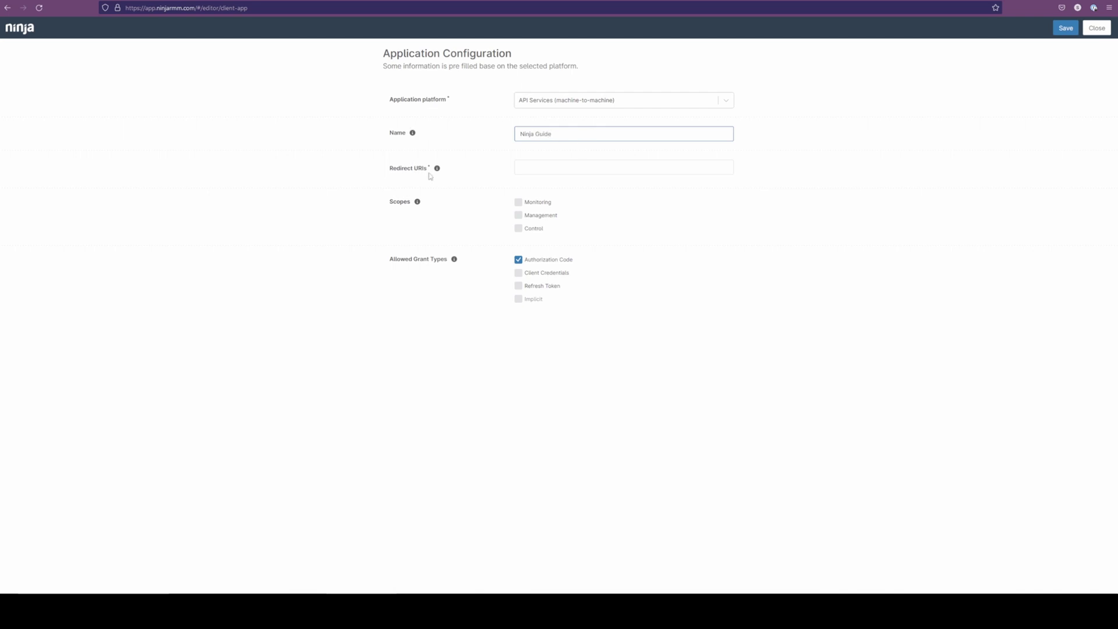
Give it Monitoring and Management scopes and Client Credentials instead of Authorization Code, then save
left_click(519, 204)
left_click(519, 215)
left_click(518, 260)
left_click(518, 273)
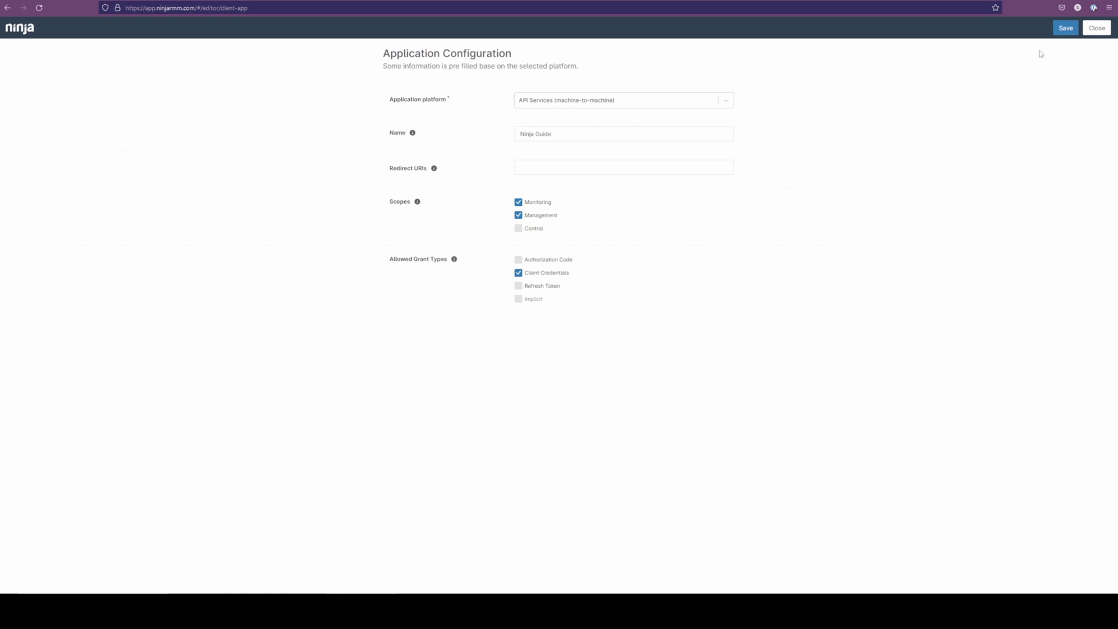
left_click(1065, 29)
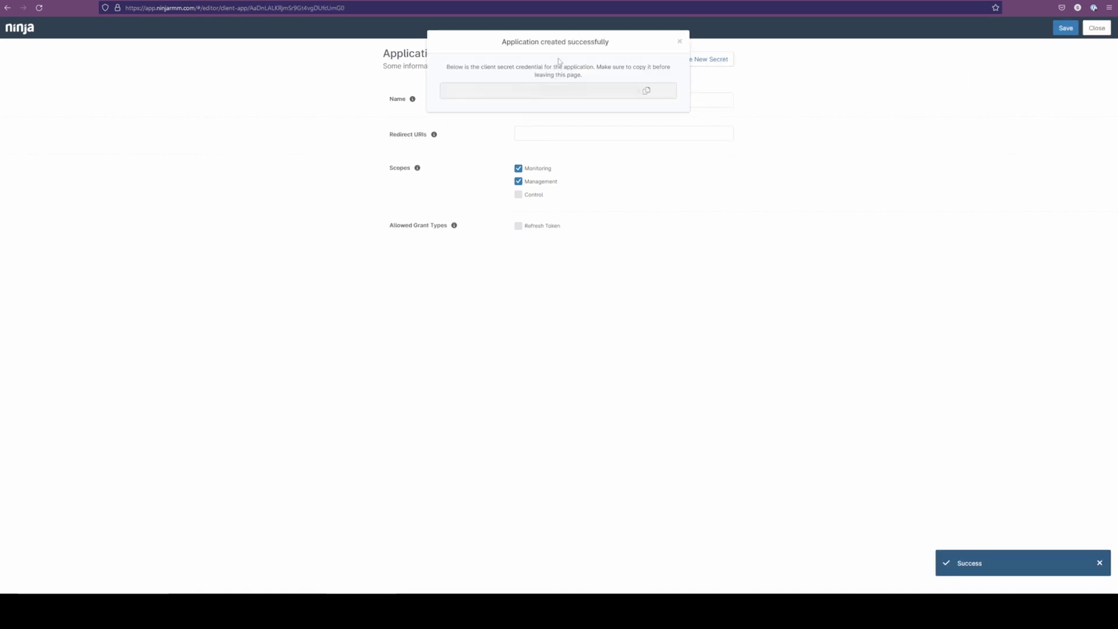
Copy the Ninja Guide client secret into Hudu's Client Secret field
left_click(646, 92)
key("alt+Tab")
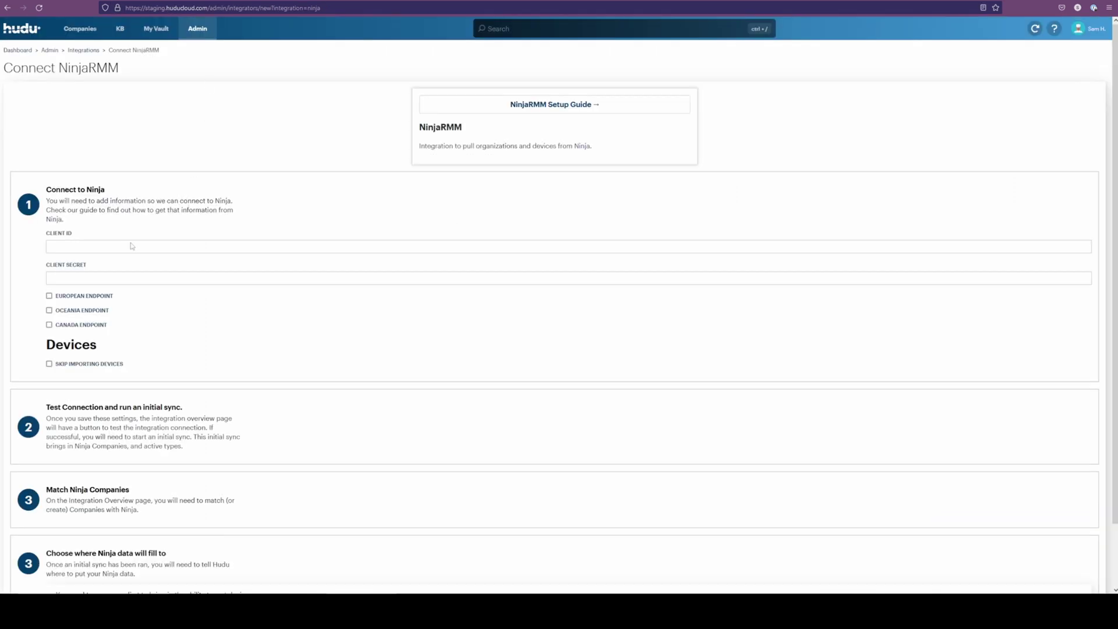
left_click(123, 279)
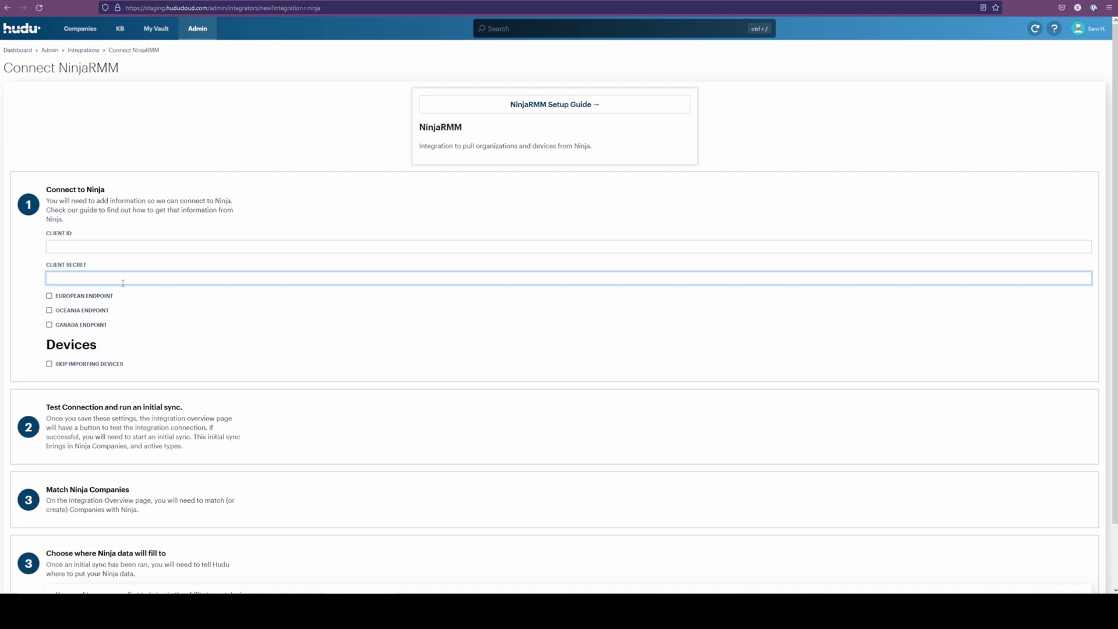
key("ctrl+v")
Back in NinjaRMM, close the secret dialog and editor and copy Ninja Guide's client ID
key("alt+Tab")
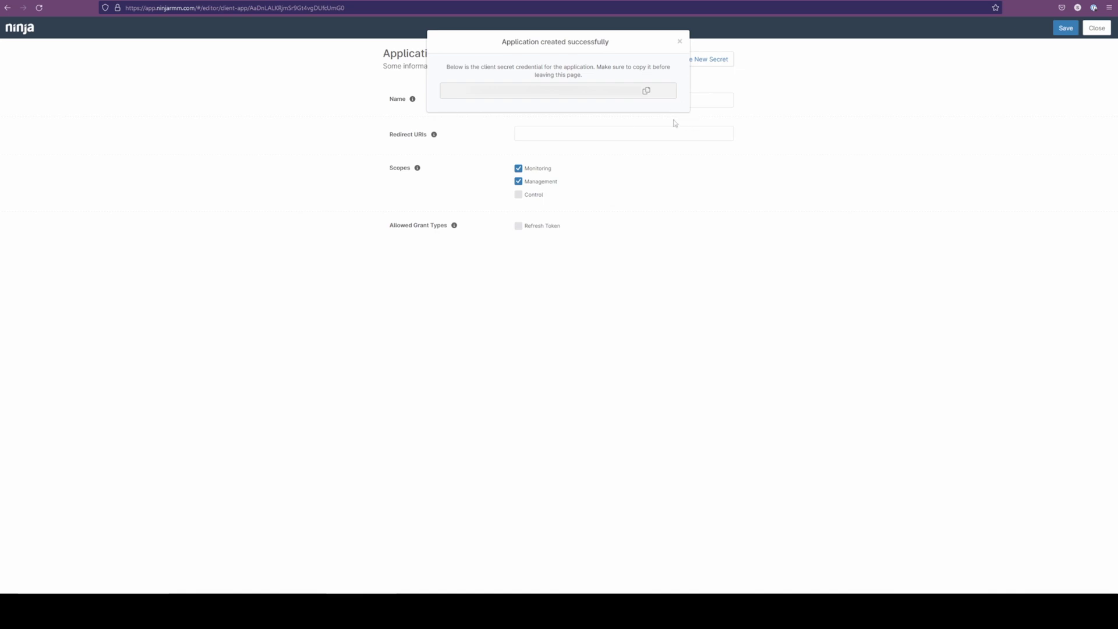
left_click(681, 41)
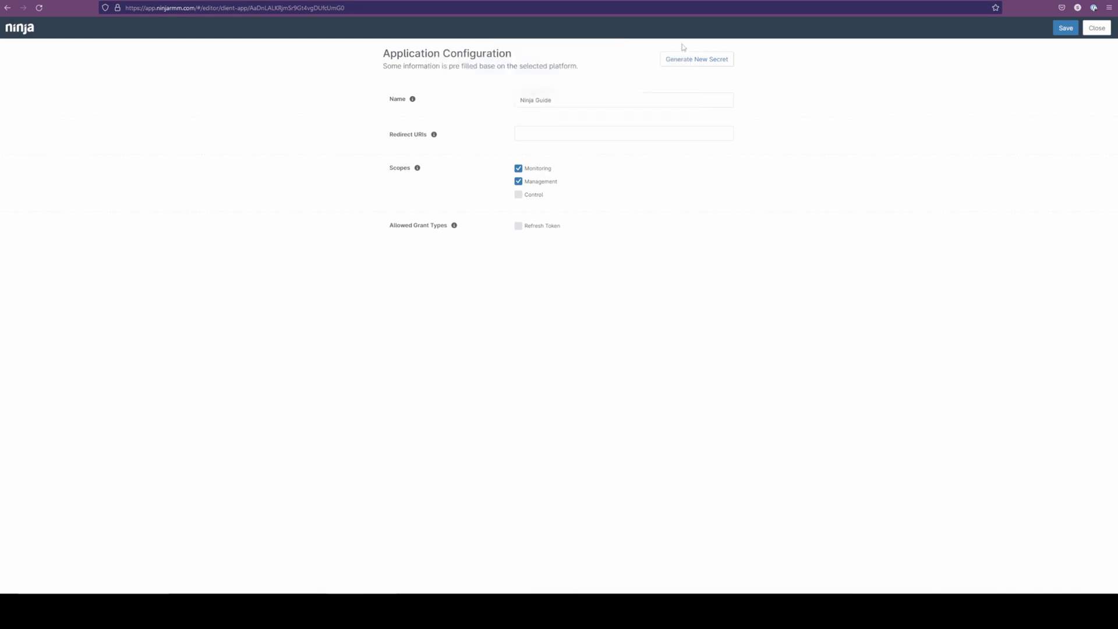
left_click(1097, 28)
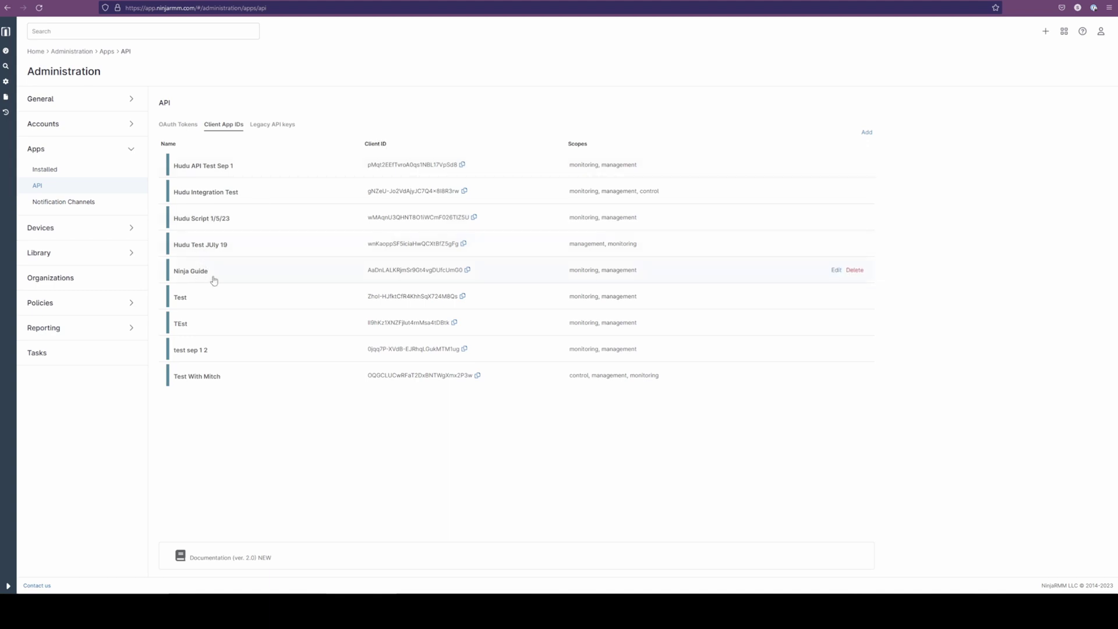
left_click(468, 272)
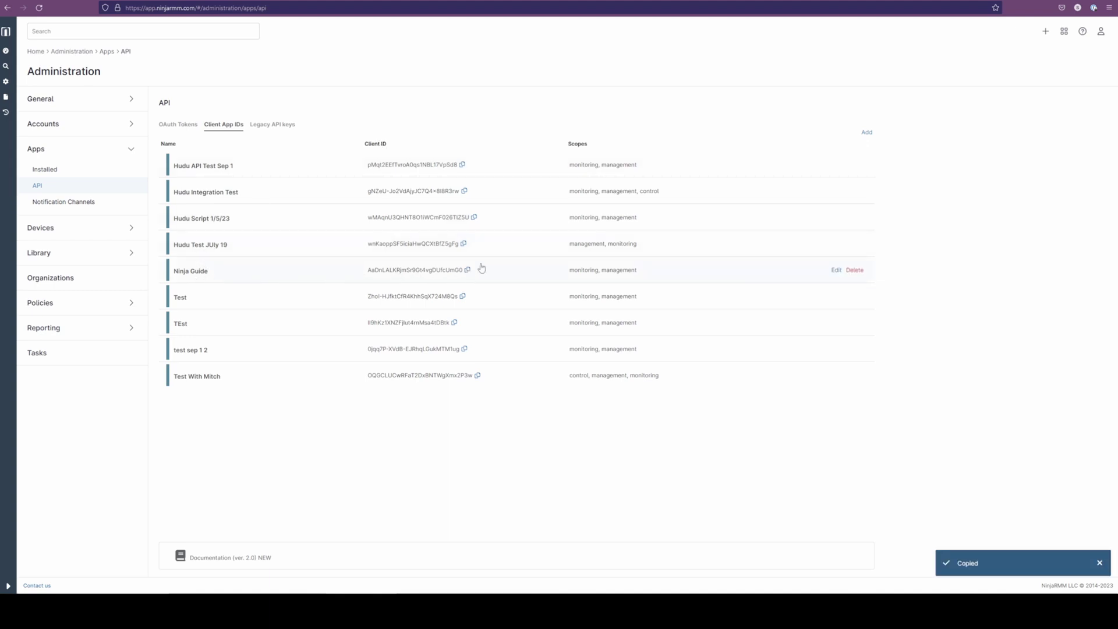
Paste the copied Ninja Guide client ID into Hudu's NinjaRMM Client ID field
key("alt+Tab")
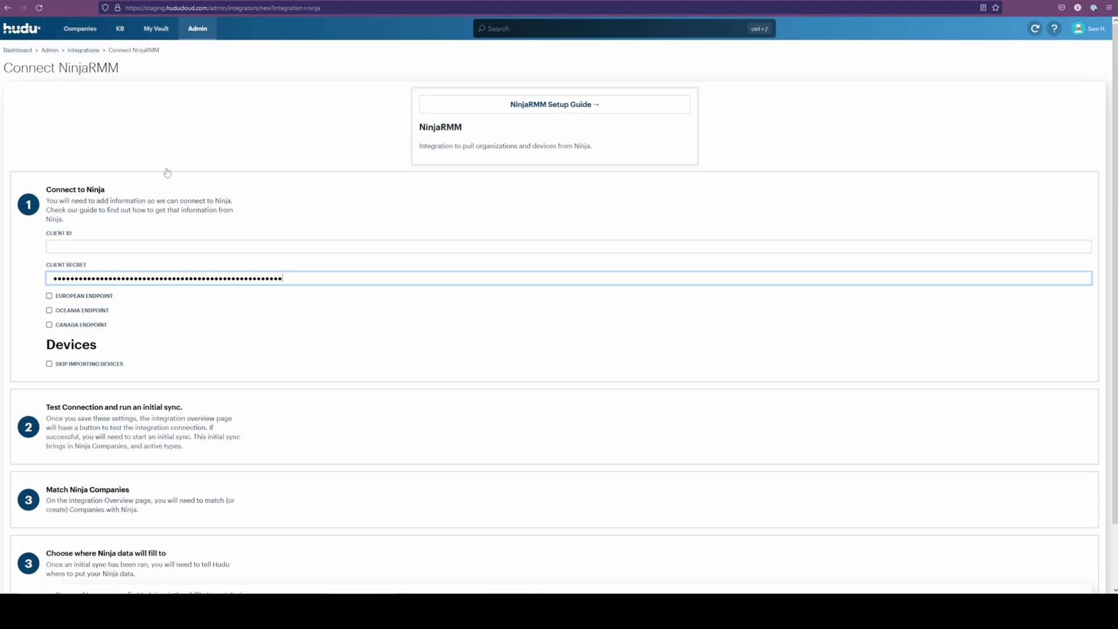
left_click(140, 247)
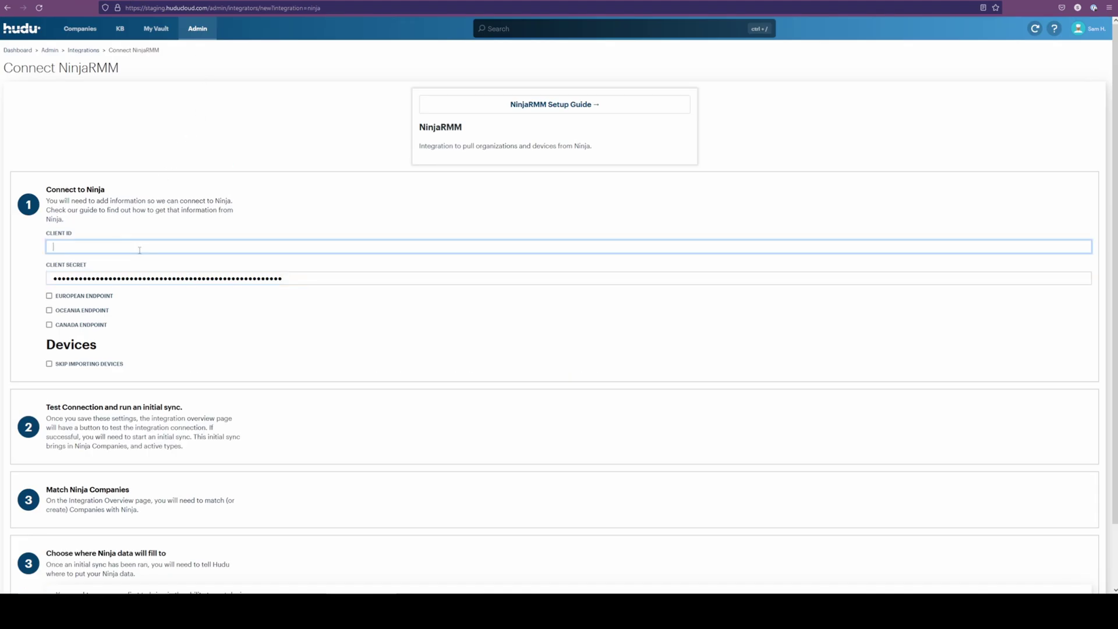
key("ctrl+v")
left_click(174, 122)
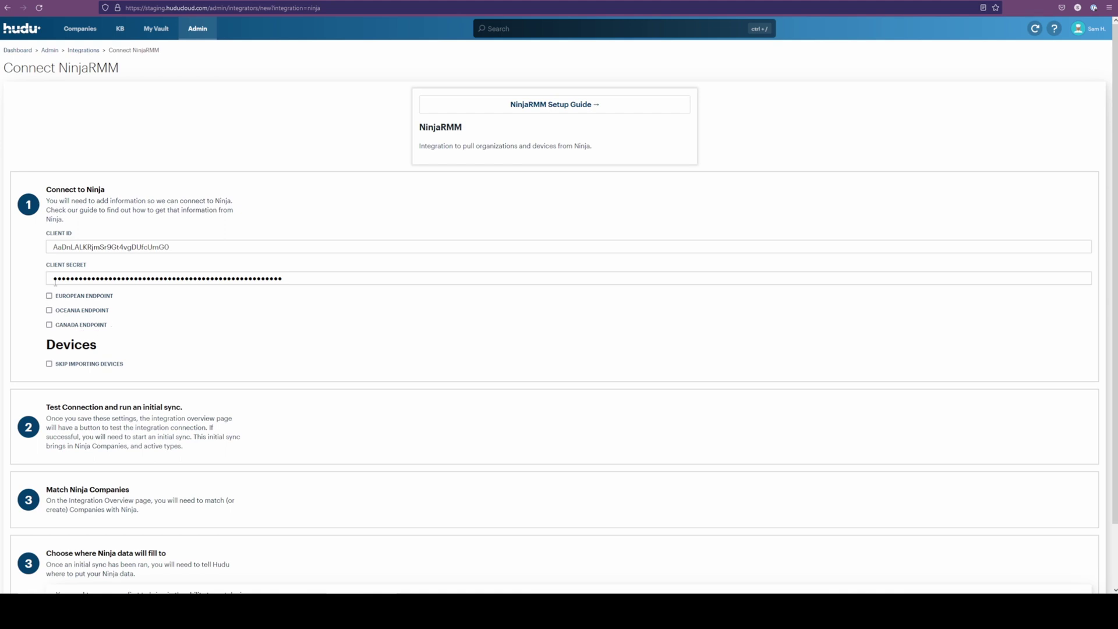
scroll(50, 334, "down", 2)
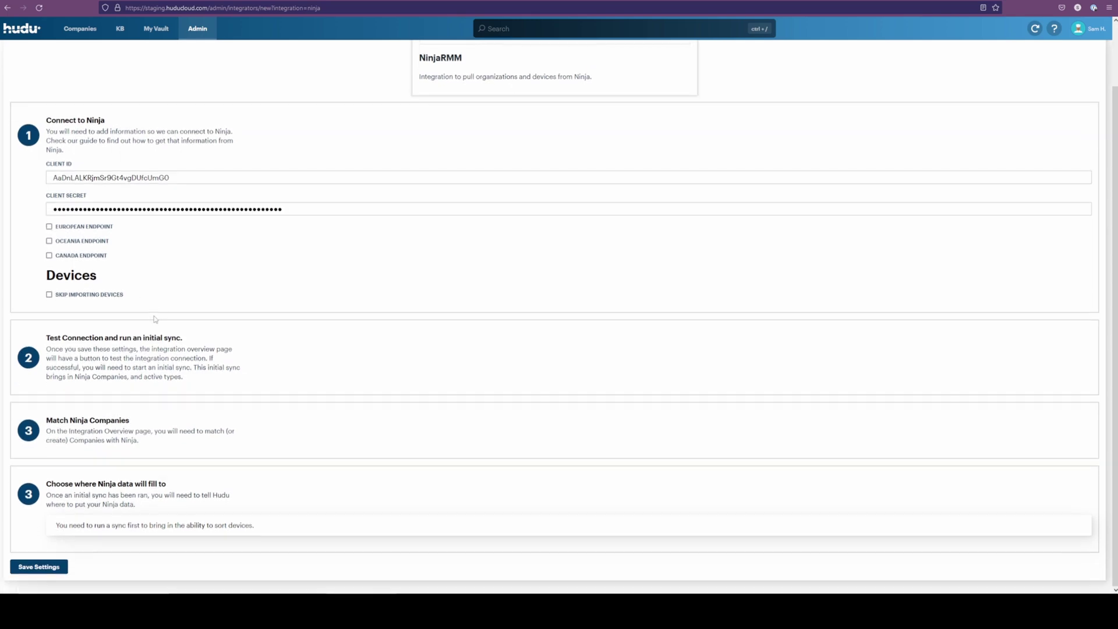
Save the NinjaRMM settings, pass the connection test twice, and launch the first sync
left_click(33, 564)
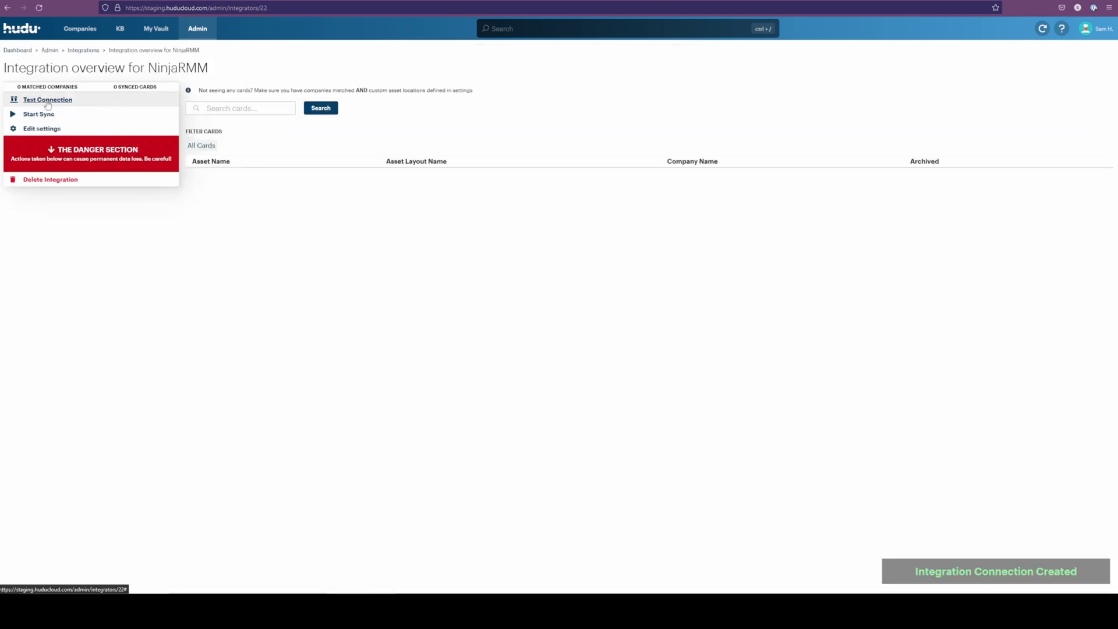
left_click(47, 103)
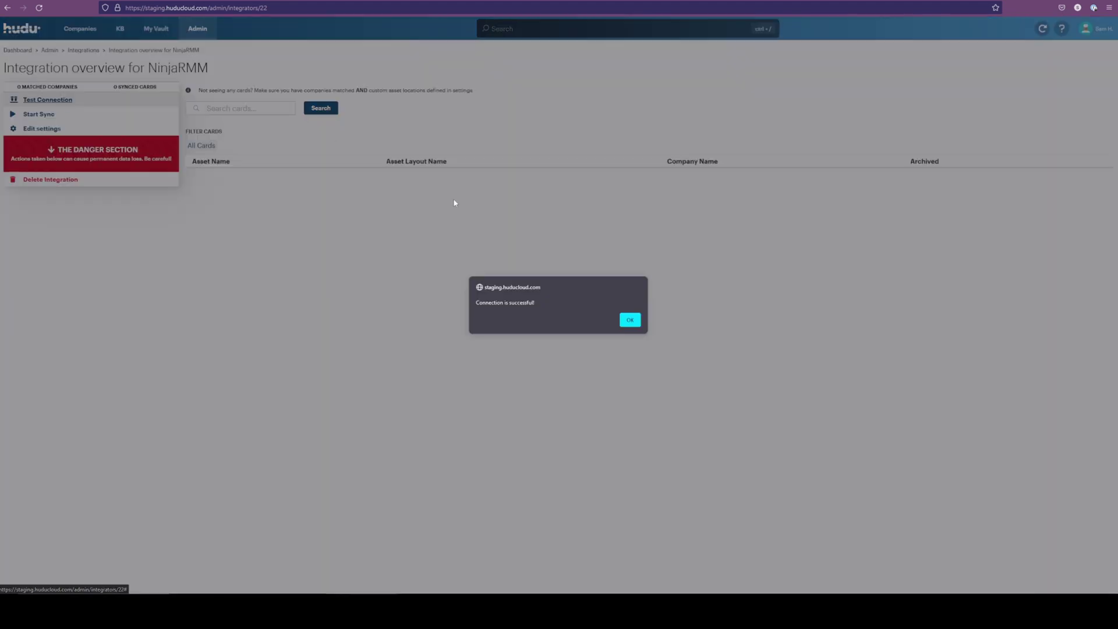
left_click(630, 320)
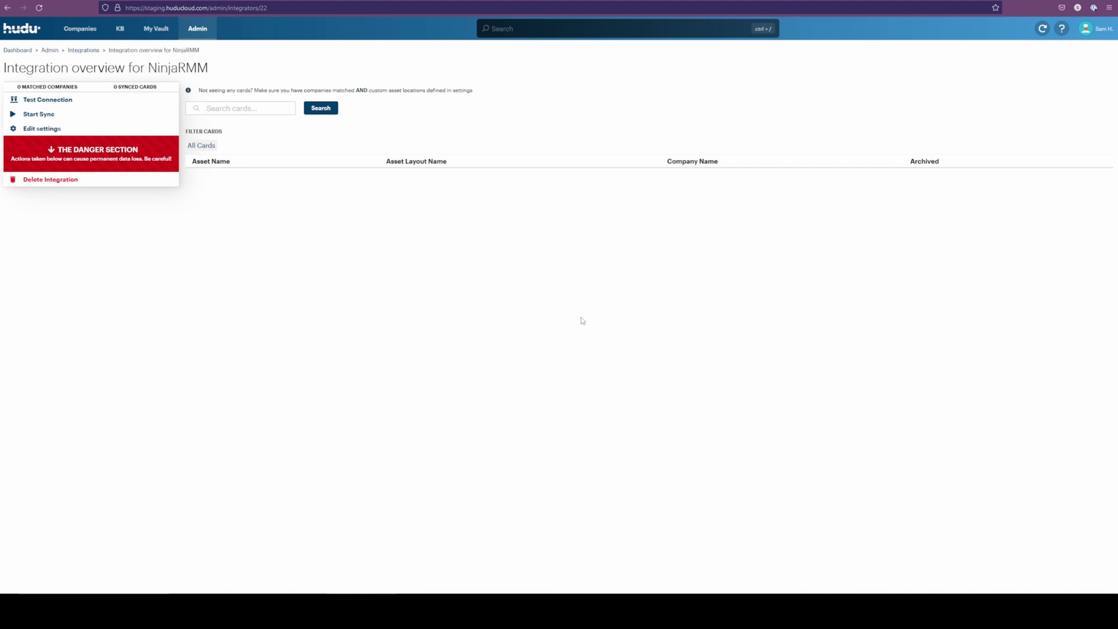
left_click(62, 100)
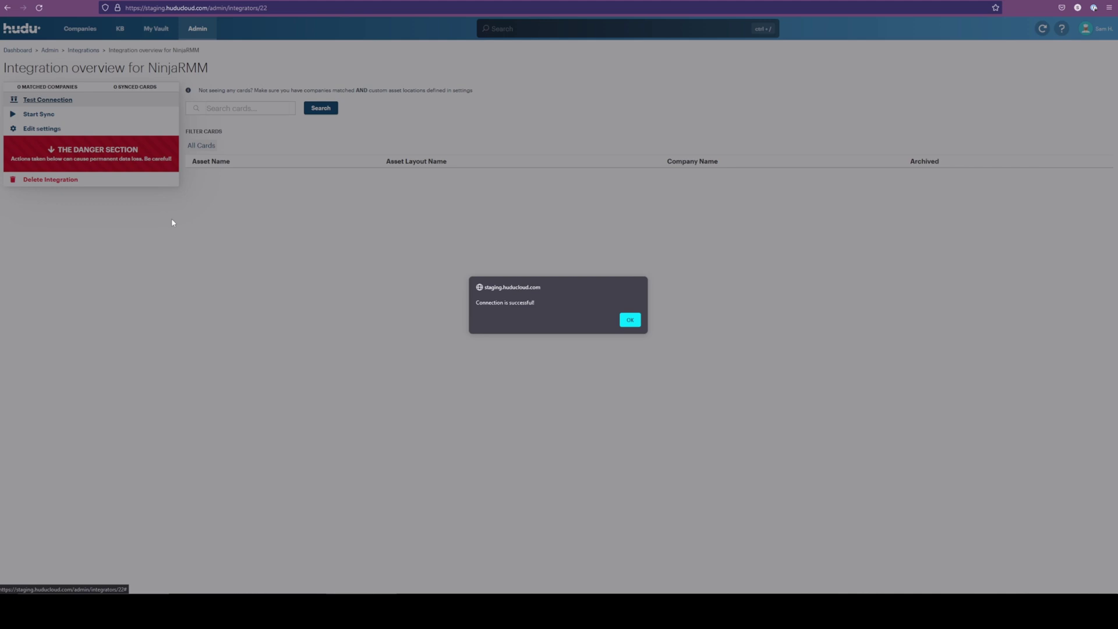
left_click(622, 321)
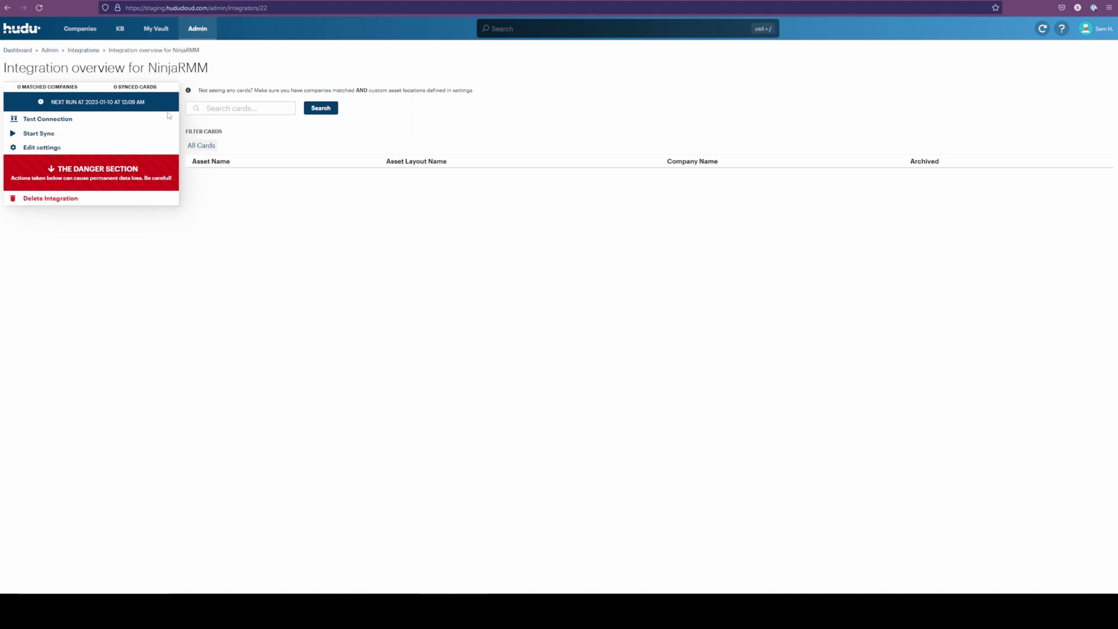
left_click(48, 137)
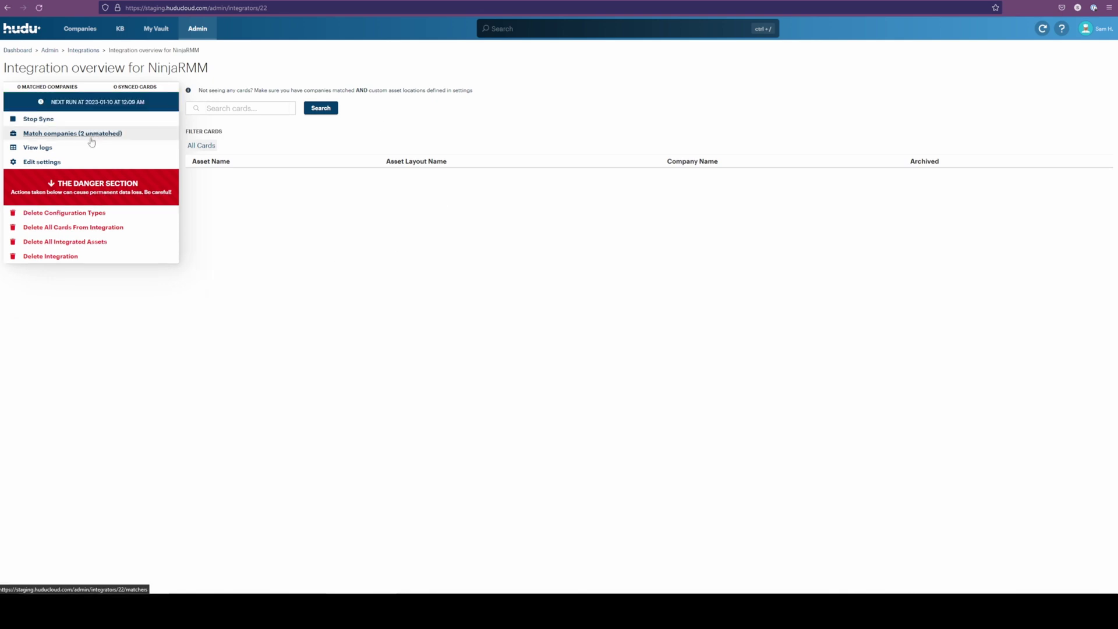
Match Internal Infrastructure and TestCo to Hudu companies and check the Matched Companies list
left_click(41, 138)
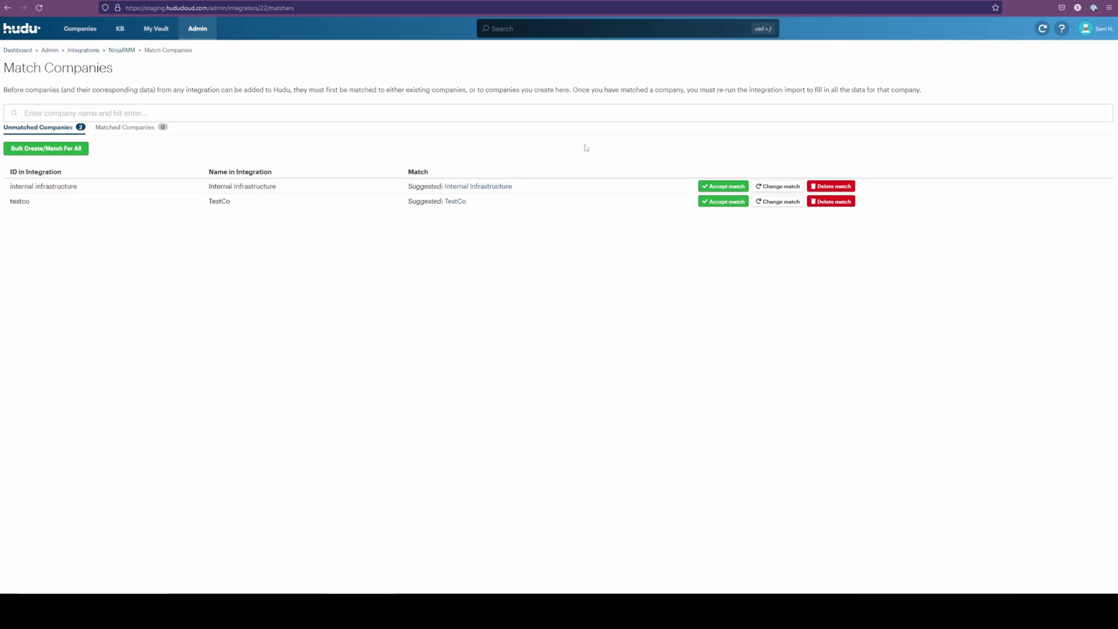
left_click(720, 190)
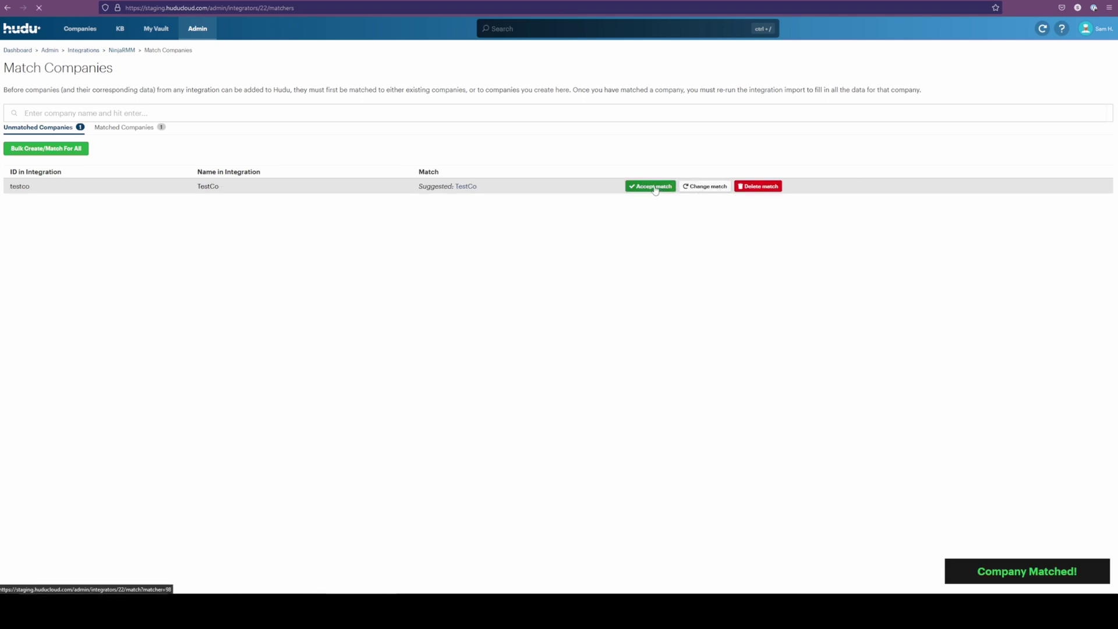
left_click(655, 190)
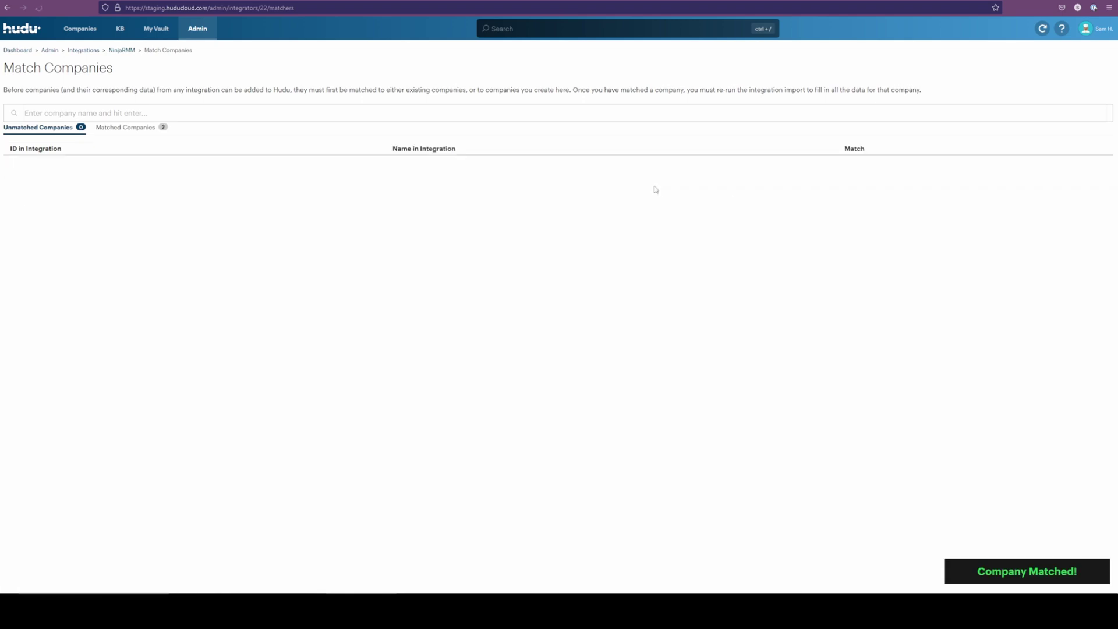
left_click(149, 131)
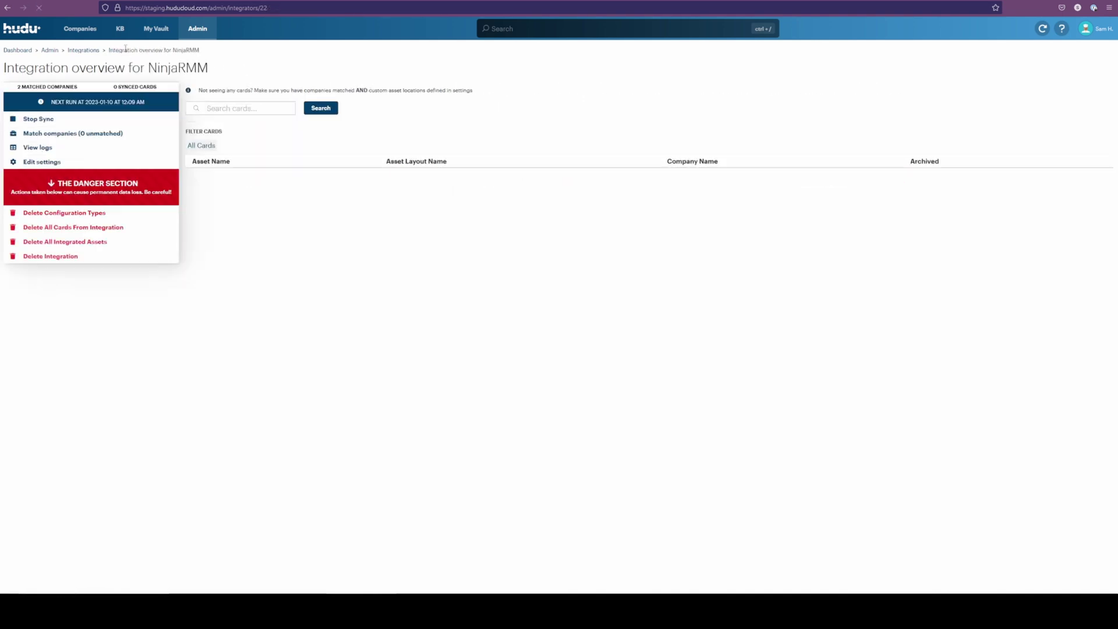
Stop the NinjaRMM integration sync and immediately start it again
left_click(39, 119)
left_click(39, 133)
Open the integration settings and review the existing MAC_SERVER → Network Devices sort rule
left_click(175, 162)
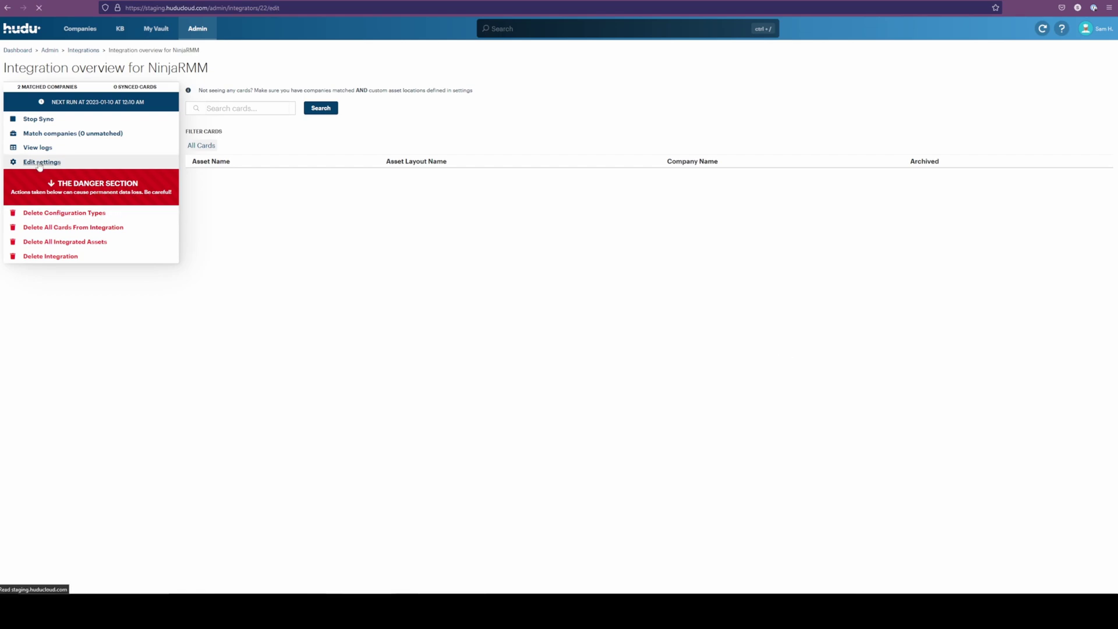
scroll(204, 220, "down", 2)
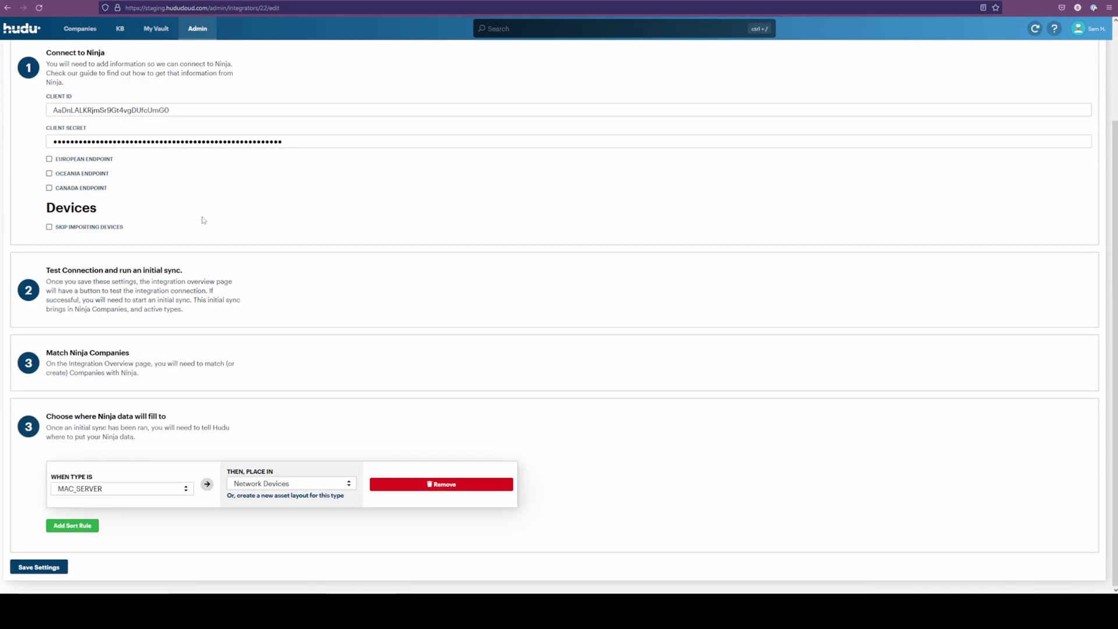
left_click(126, 490)
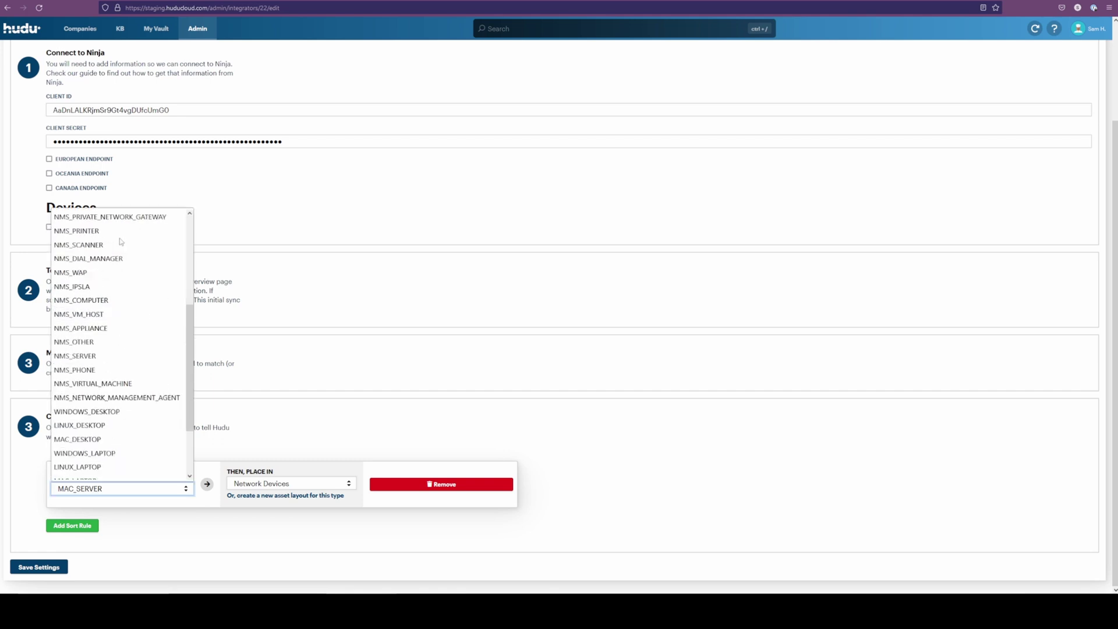
left_click(191, 536)
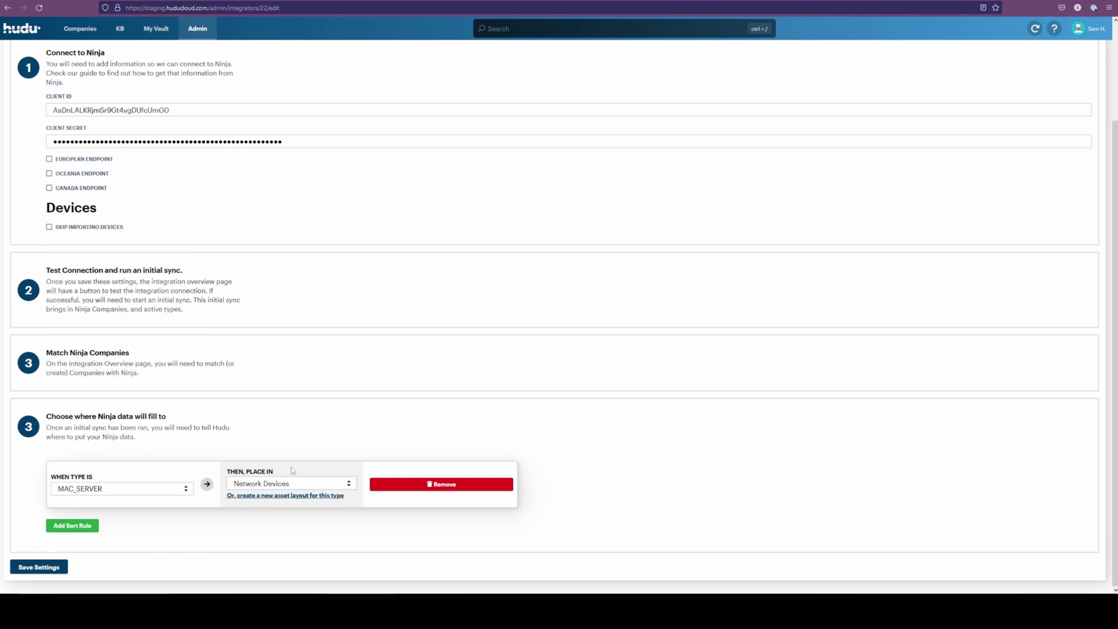
left_click(268, 484)
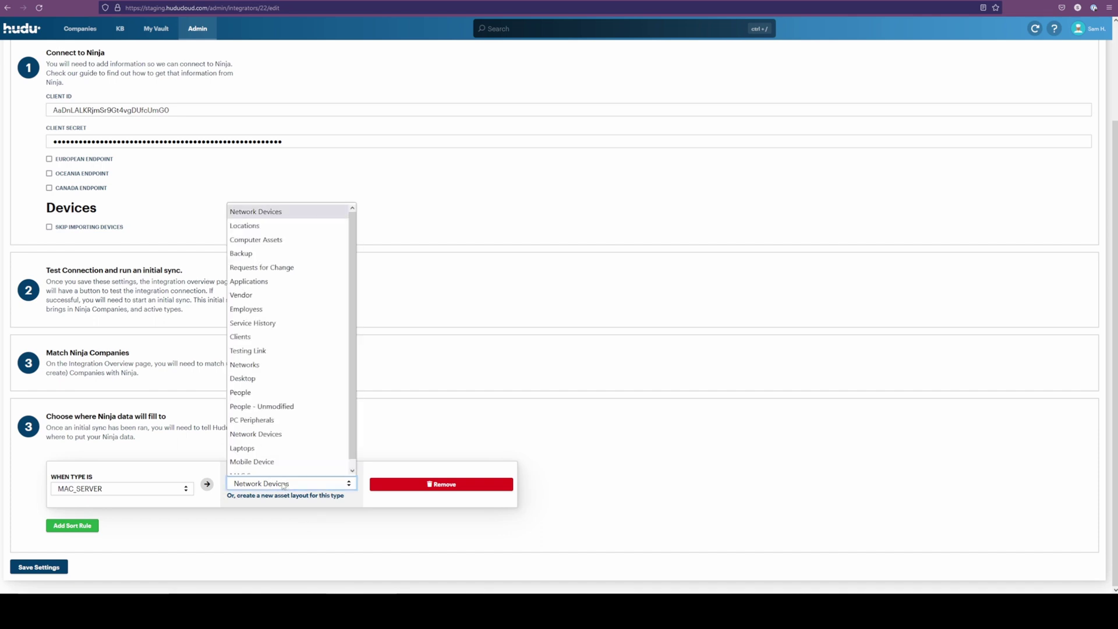
left_click(313, 543)
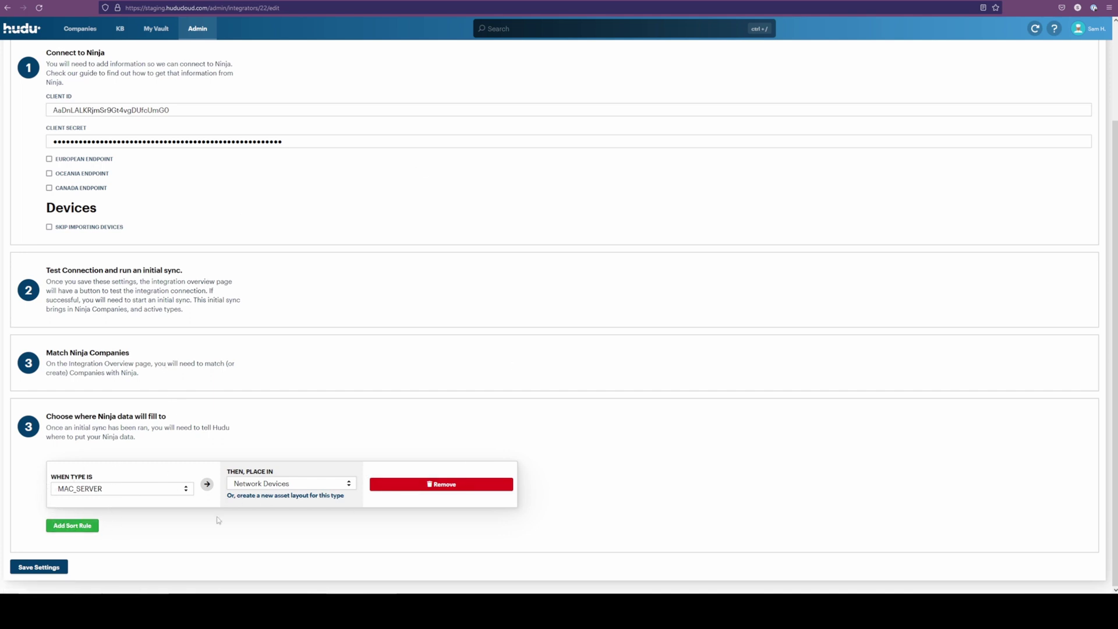
Add a WINDOWS_SERVER → Network Devices sort rule and save the settings
left_click(72, 525)
scroll(76, 501, "down", 2)
left_click(81, 489)
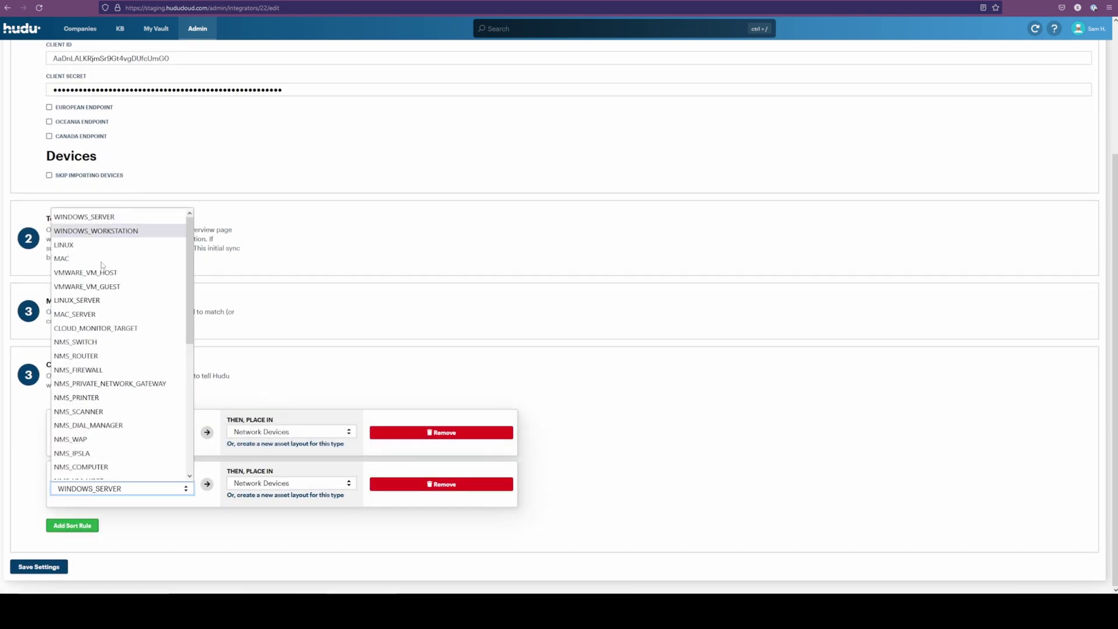
left_click(145, 535)
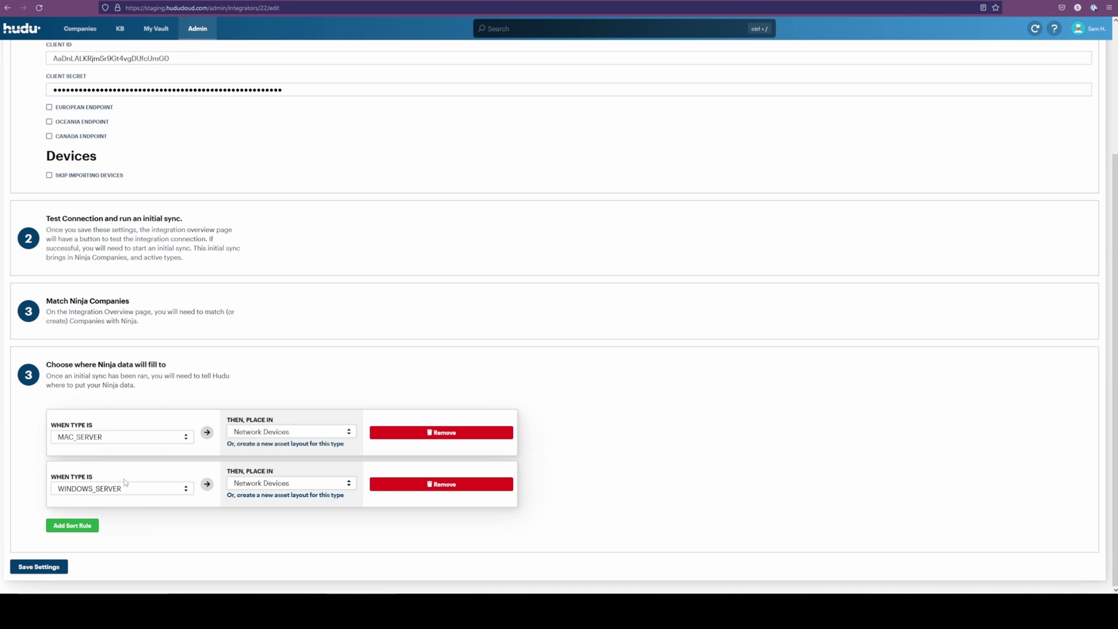
left_click(46, 567)
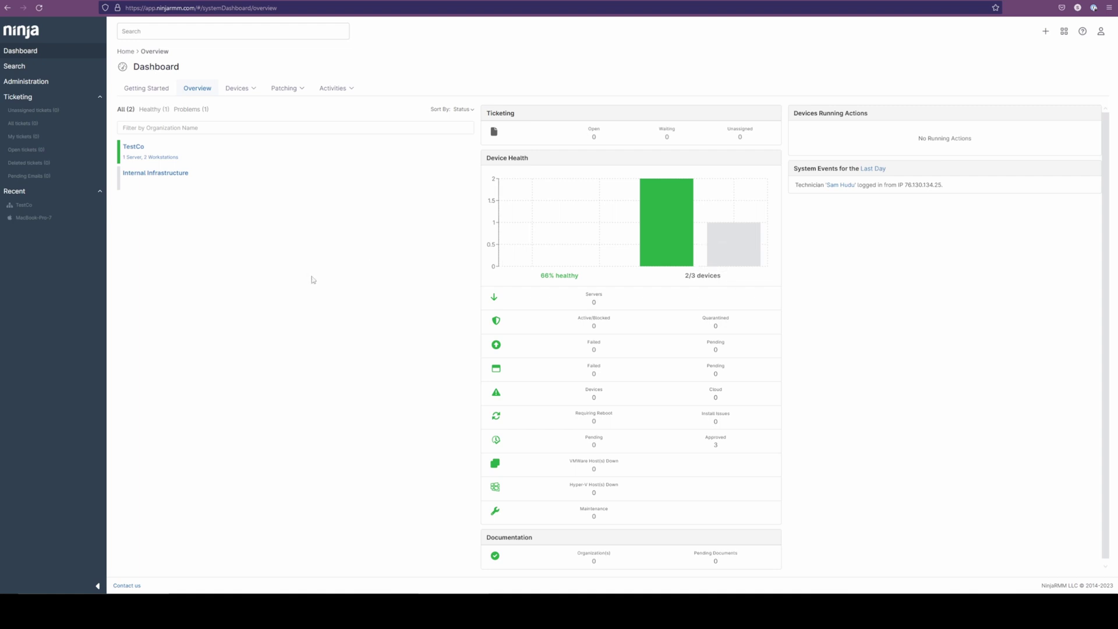
Open the TestCo organization from the NinjaRMM dashboard overview
left_click(156, 153)
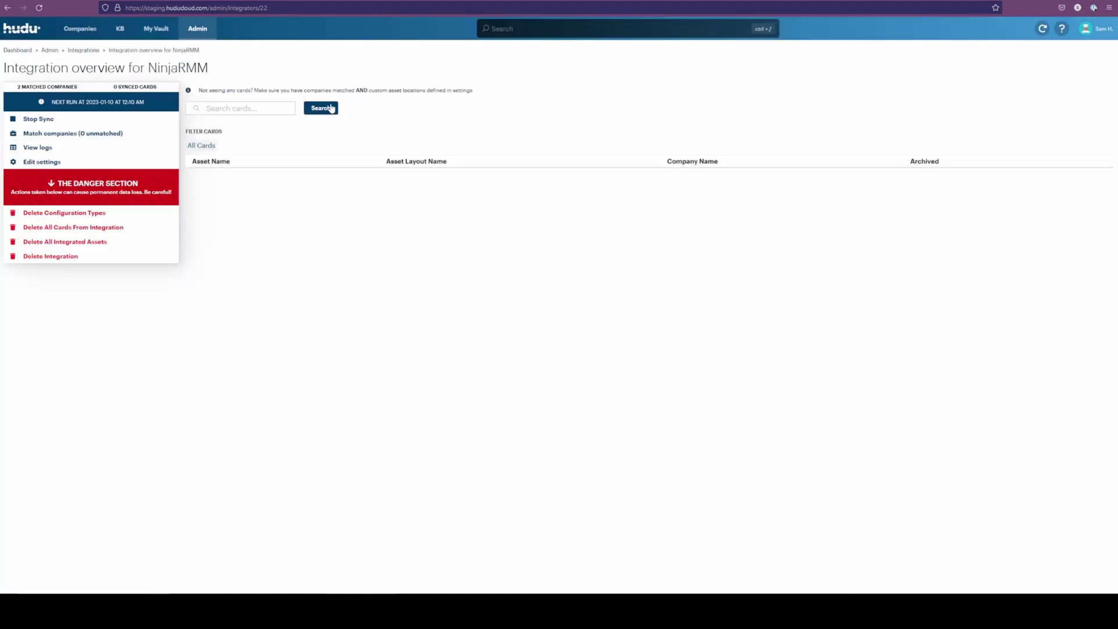
Resave the NinjaRMM settings with WINDOWS_SERVER kept in the second sort rule, then stop the sync
left_click(30, 163)
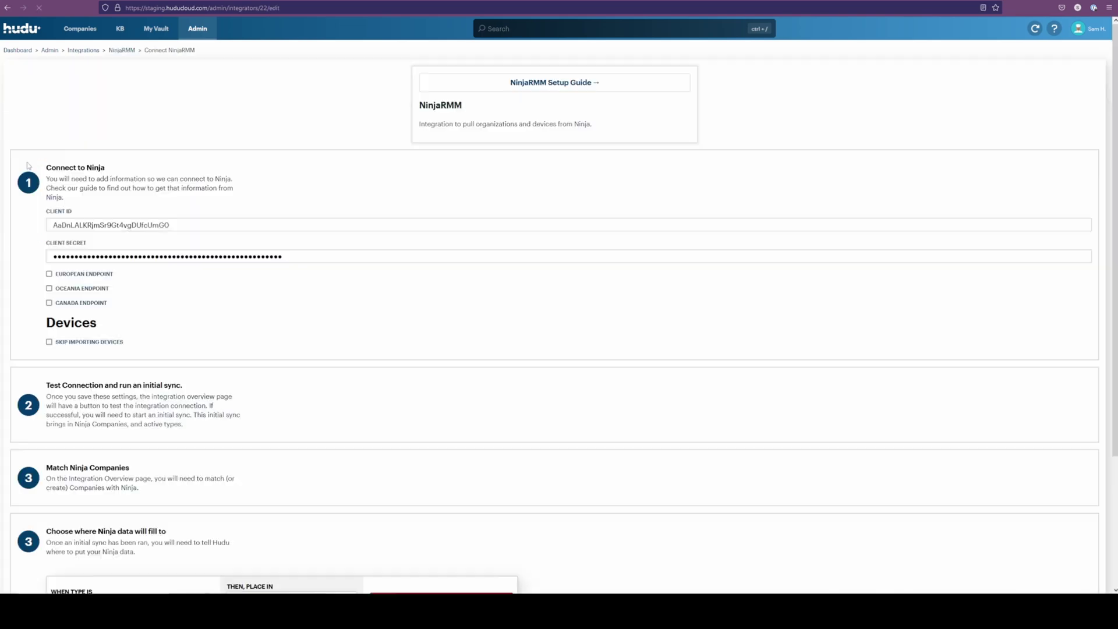
scroll(255, 180, "down", 1)
scroll(255, 186, "down", 2)
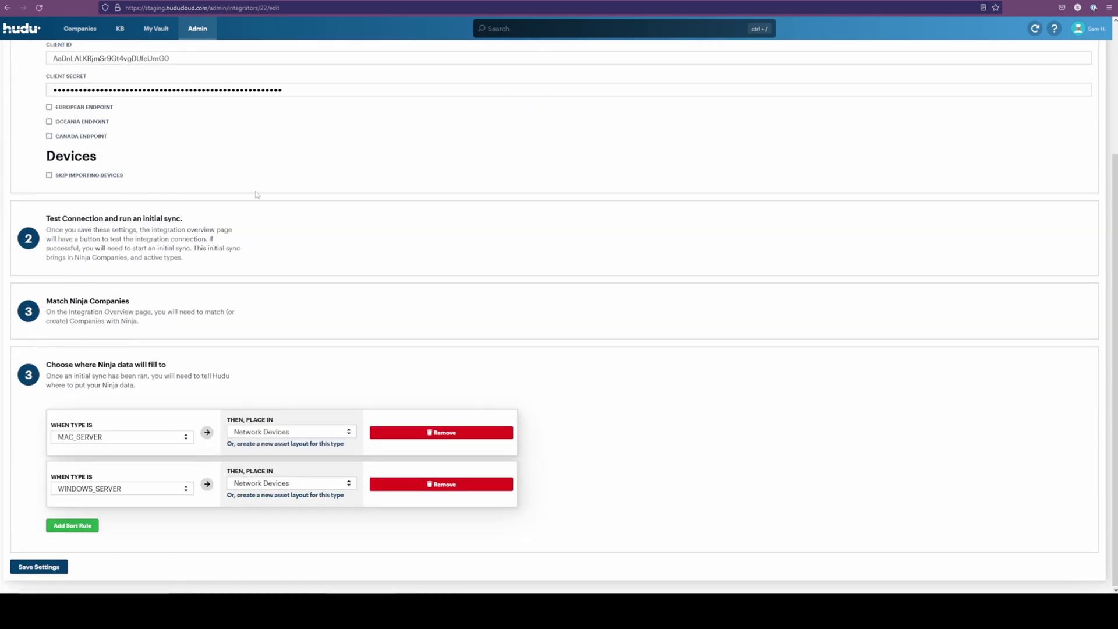
left_click(157, 490)
scroll(182, 430, "down", 1)
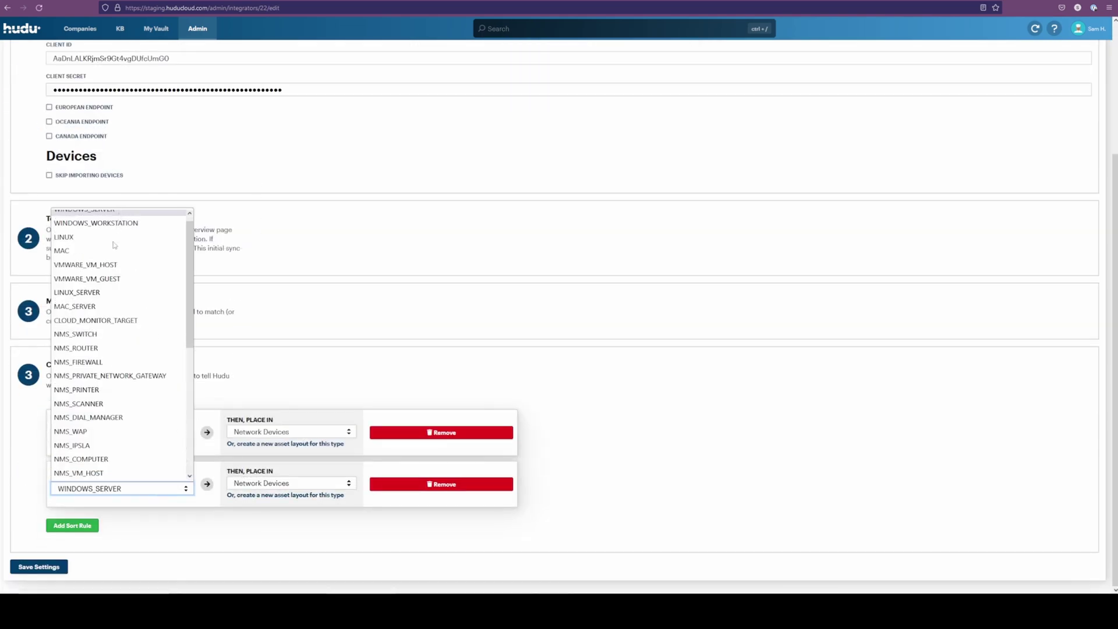
scroll(120, 292, "down", 5)
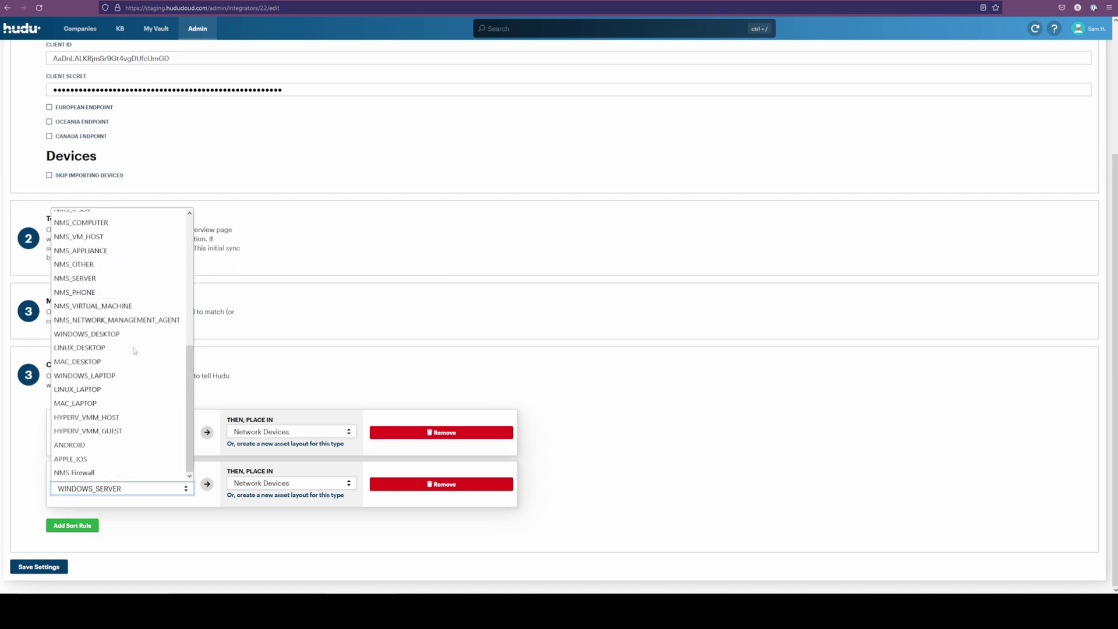
left_click(203, 542)
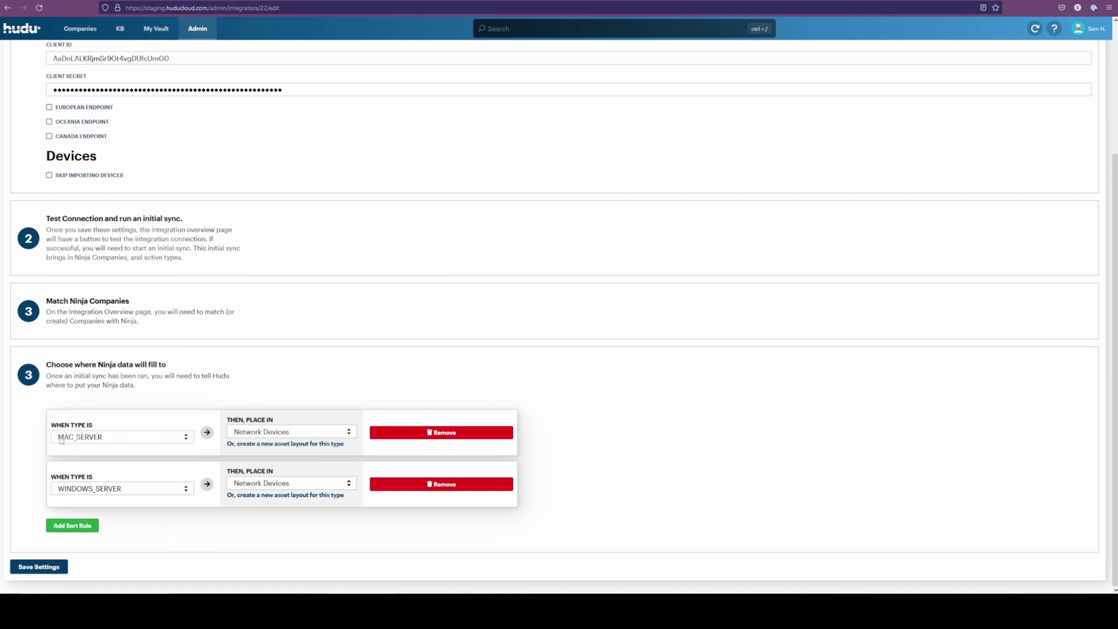
left_click(58, 566)
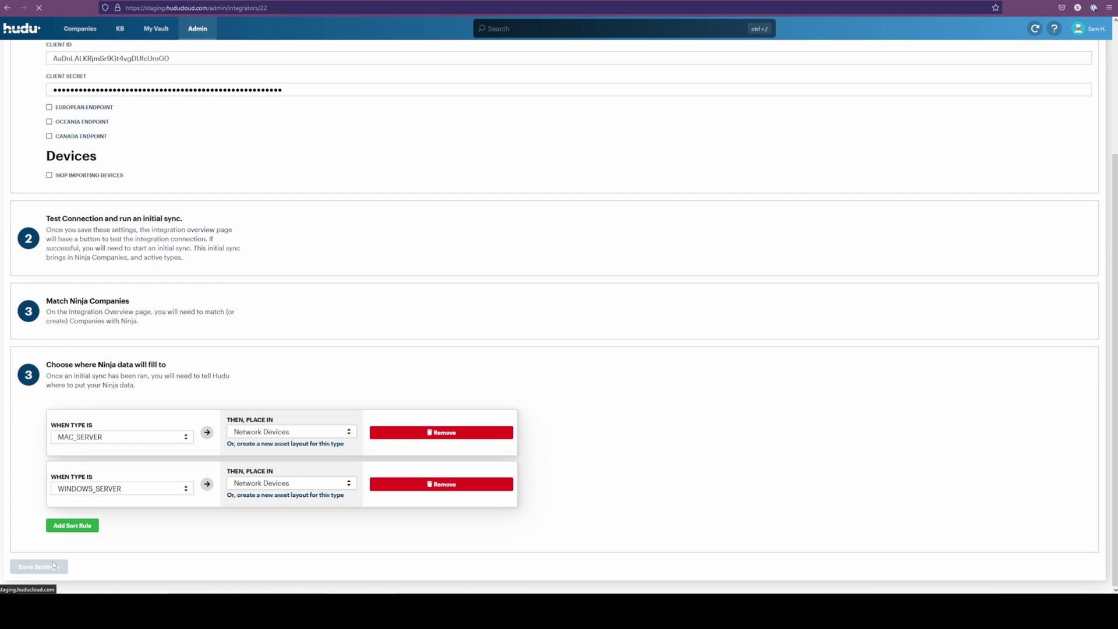
left_click(41, 120)
Start the sync, review MacBook-Pro-7's rematch options (Applications type, asset search), then return to the overview
left_click(47, 139)
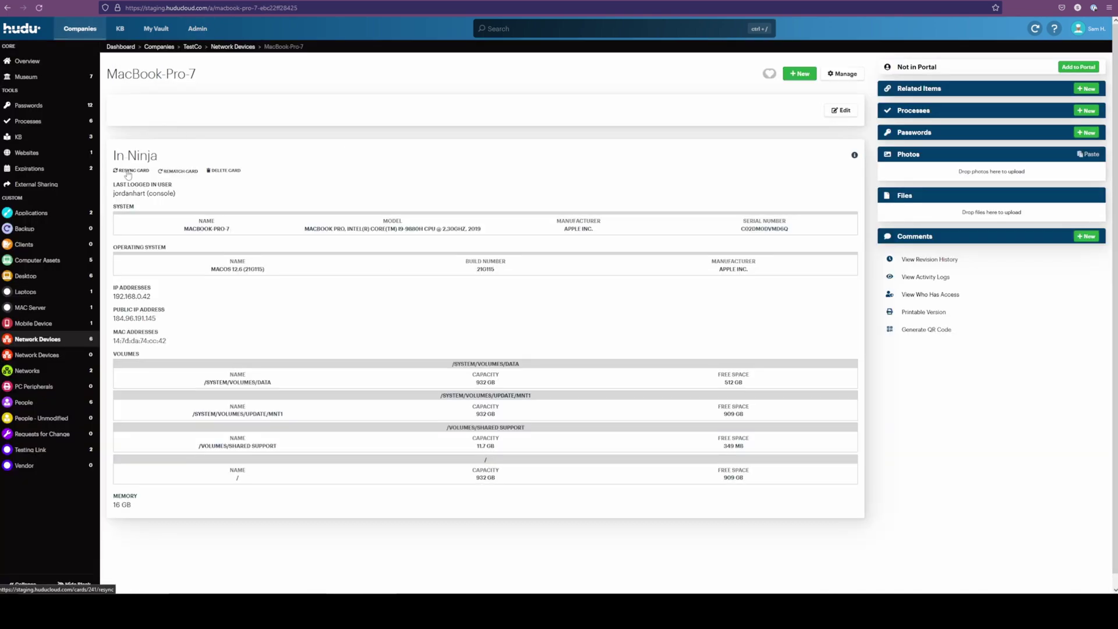
left_click(178, 171)
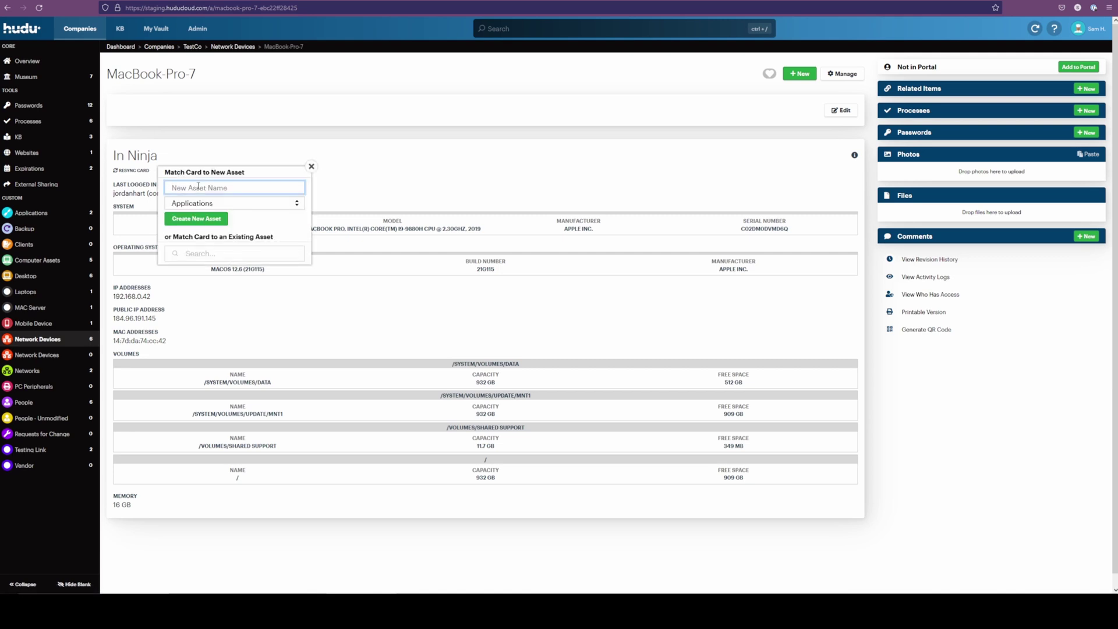
left_click(195, 202)
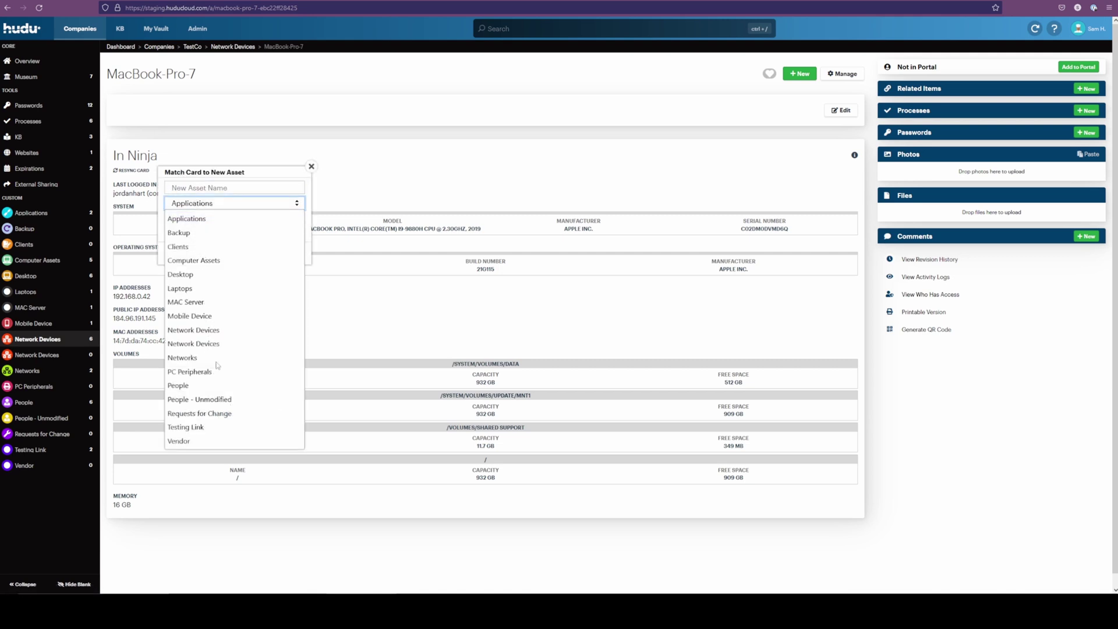
left_click(264, 187)
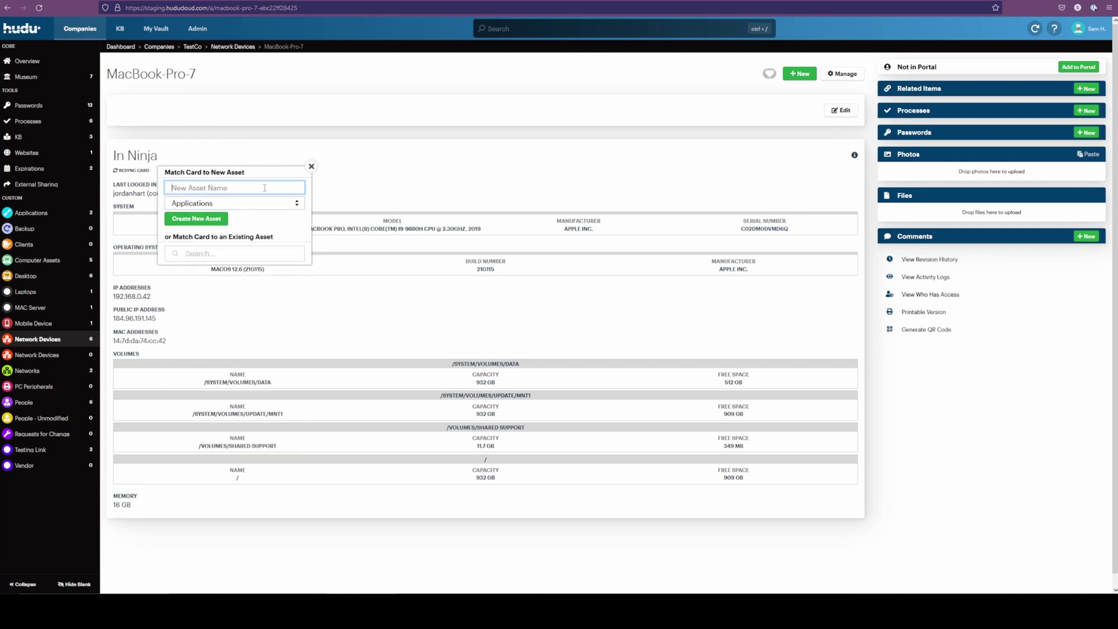
left_click(200, 252)
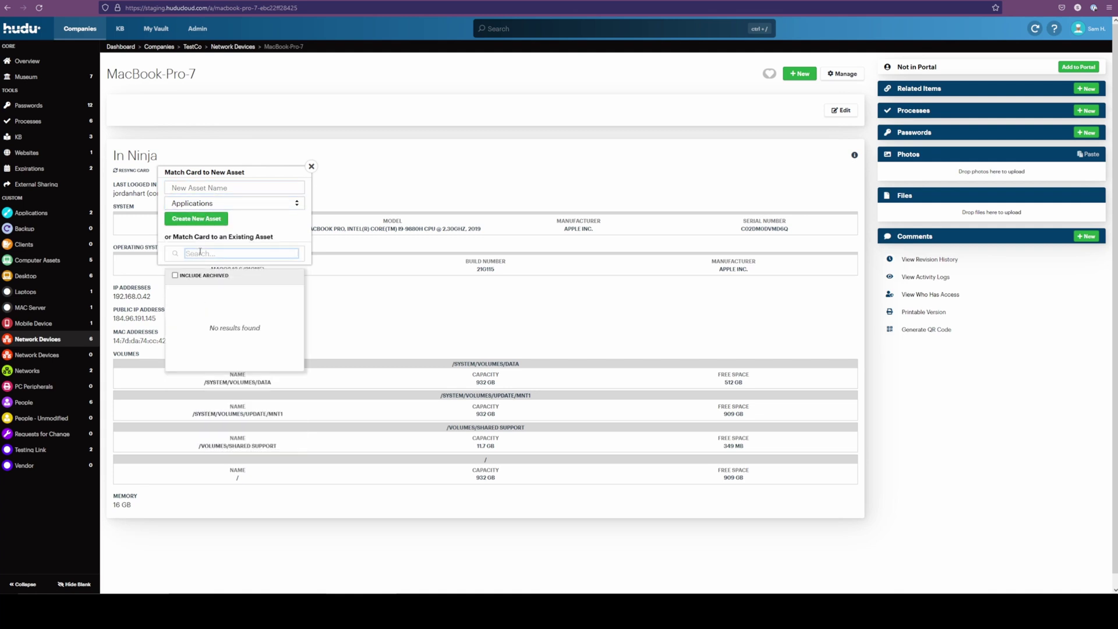
left_click(8, 8)
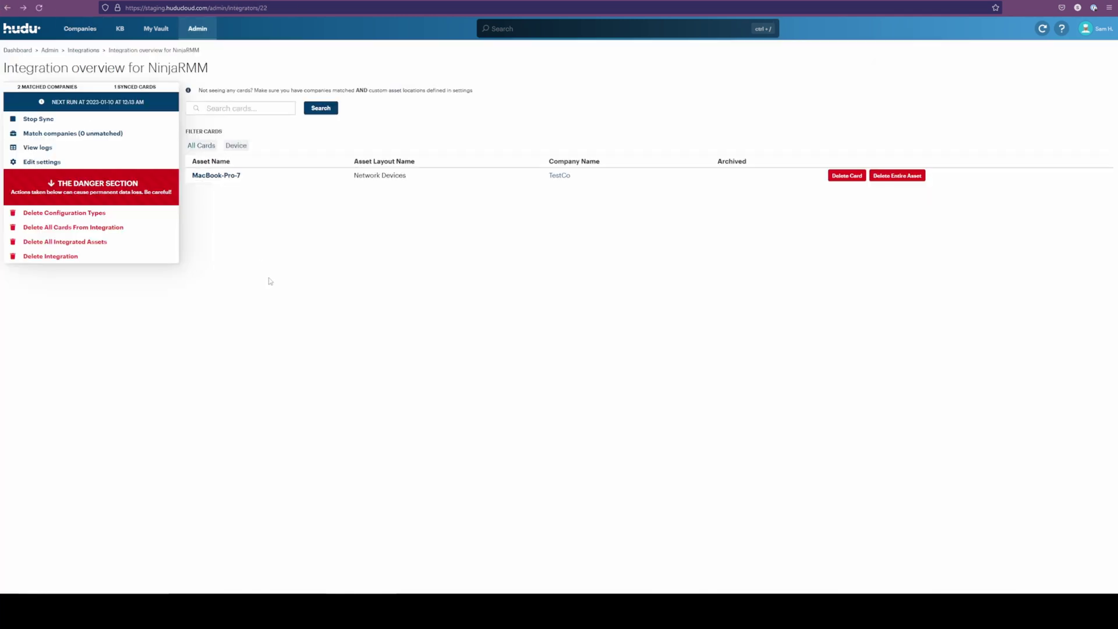
Stop the NinjaRMM sync, pass the Ninja connection test, and view the Active Integrations list
left_click(64, 121)
left_click(62, 121)
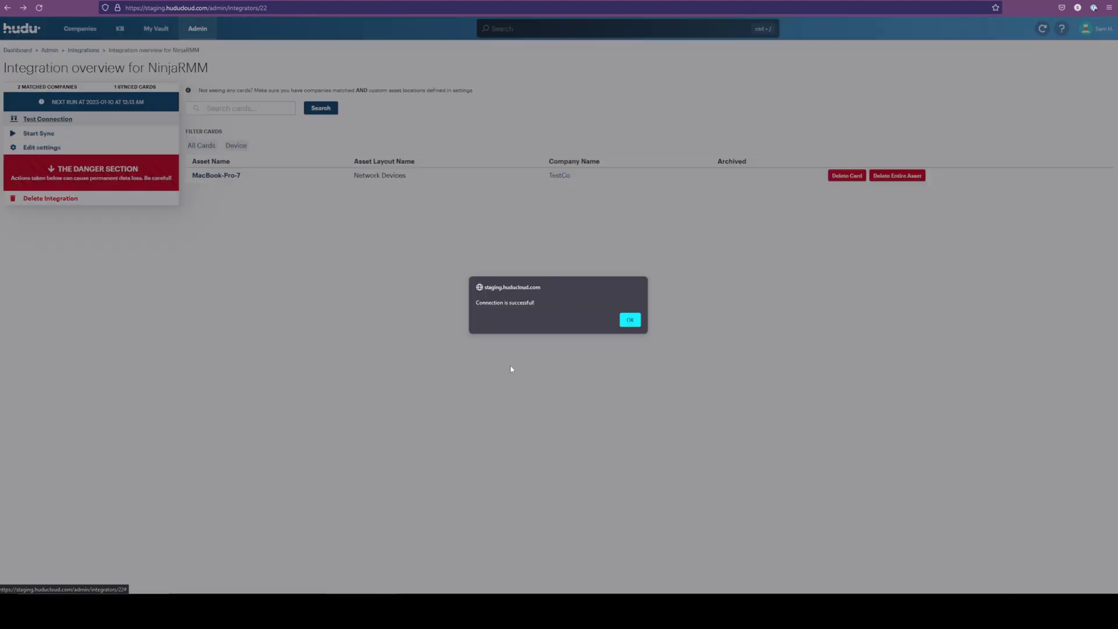
left_click(632, 319)
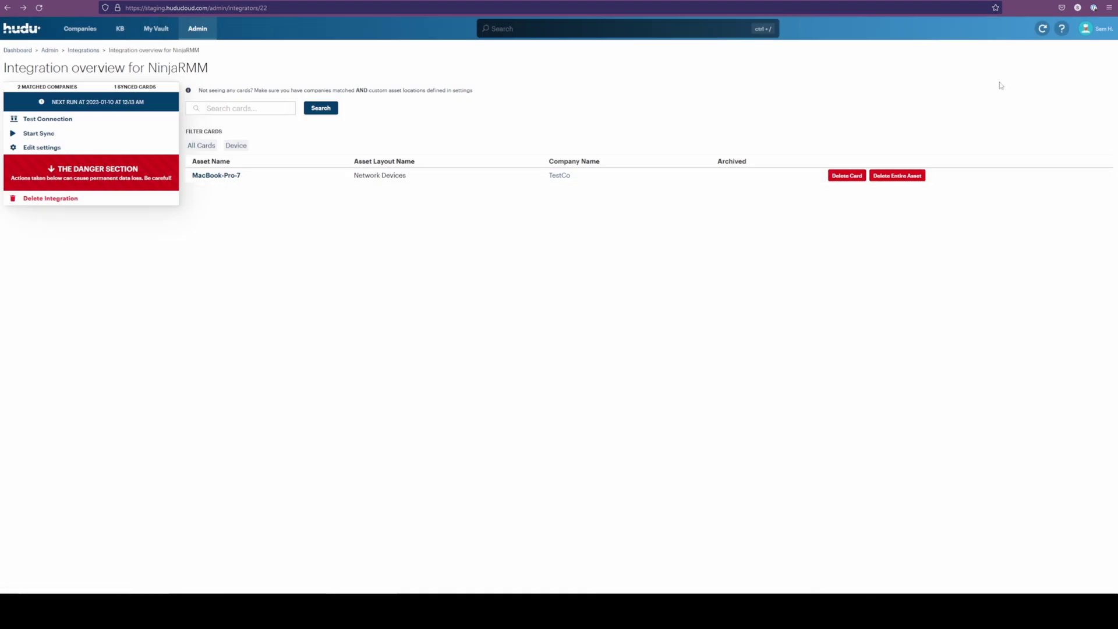
left_click(1042, 28)
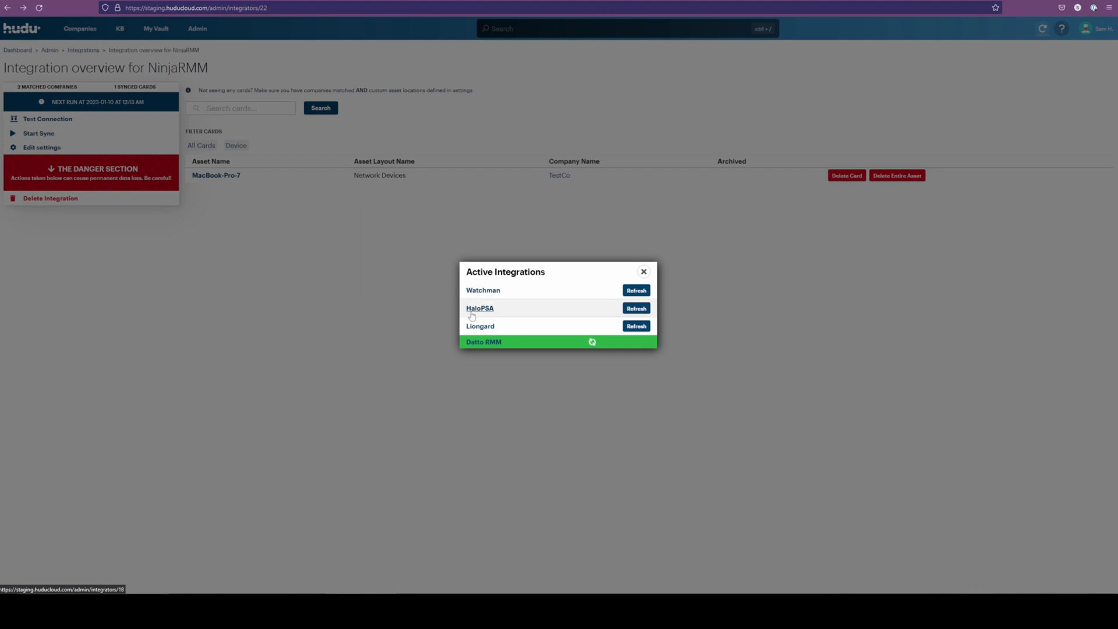
Restart the NinjaRMM sync and confirm Ninja appears among the actively syncing integrations
left_click(644, 272)
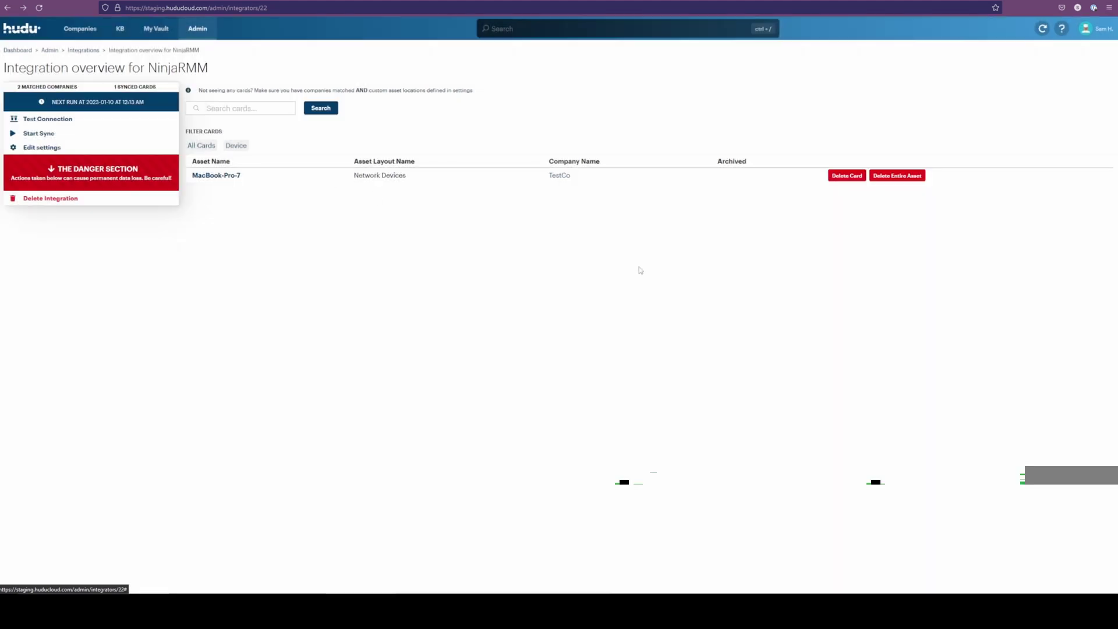
left_click(42, 135)
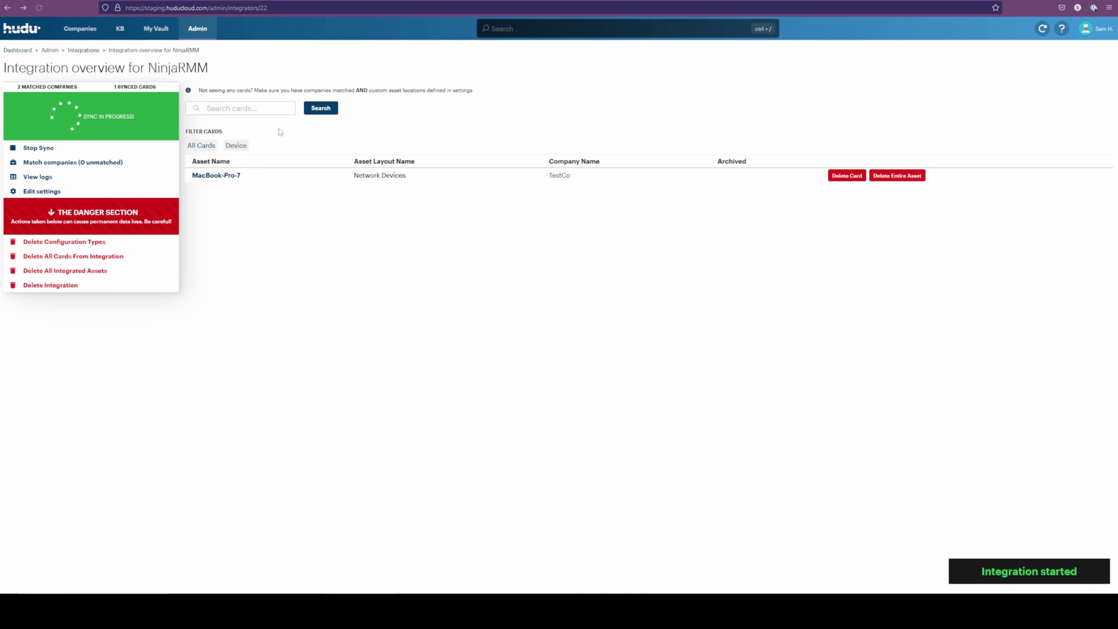
left_click(1042, 29)
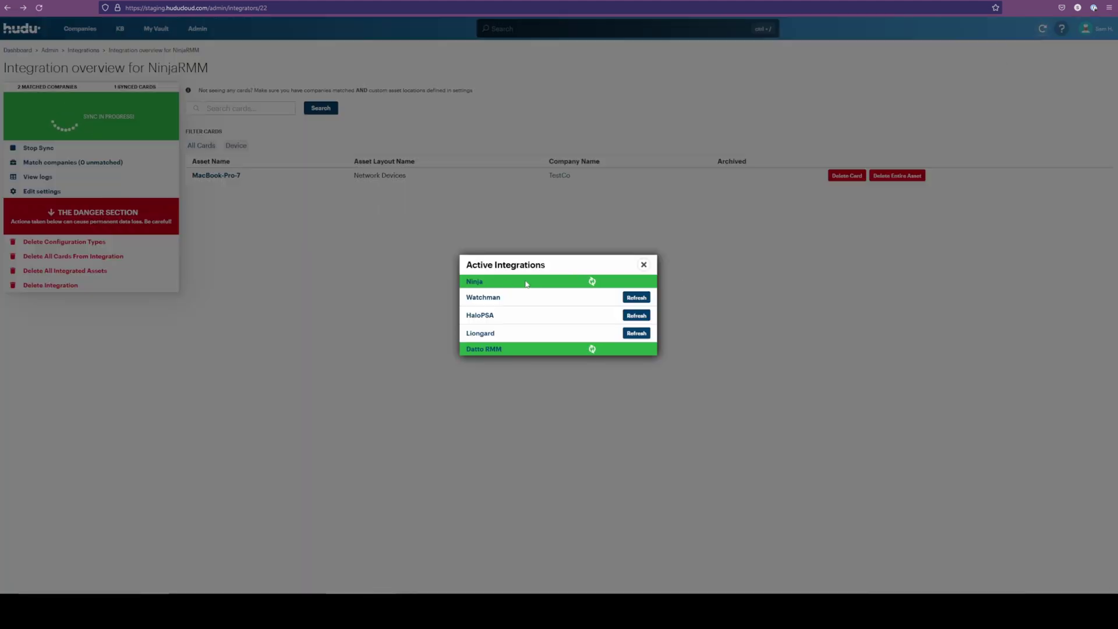
left_click(643, 264)
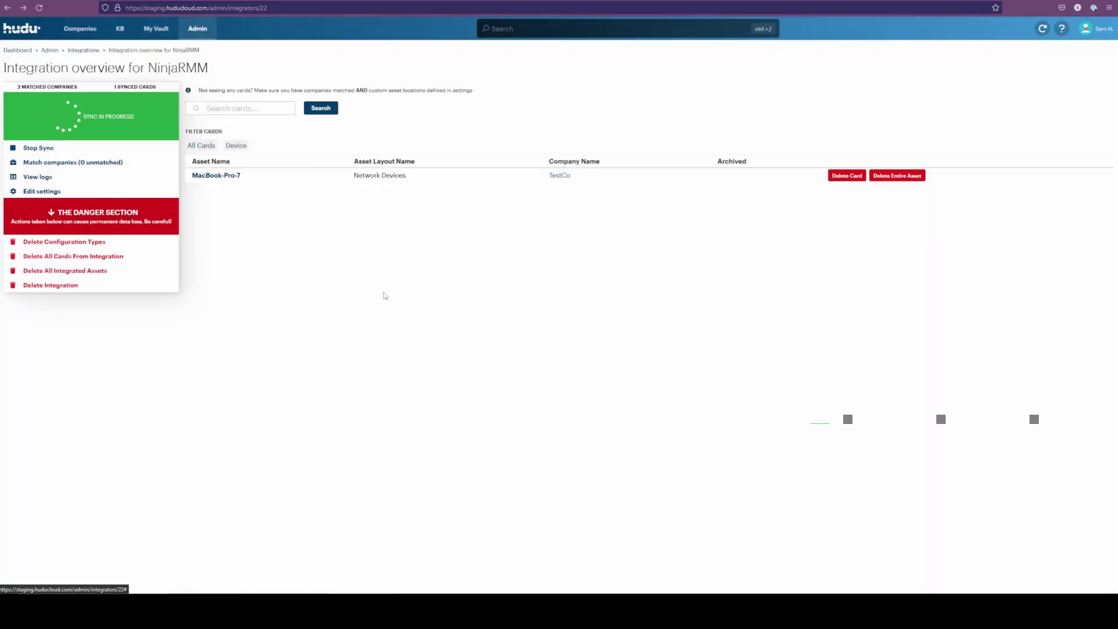